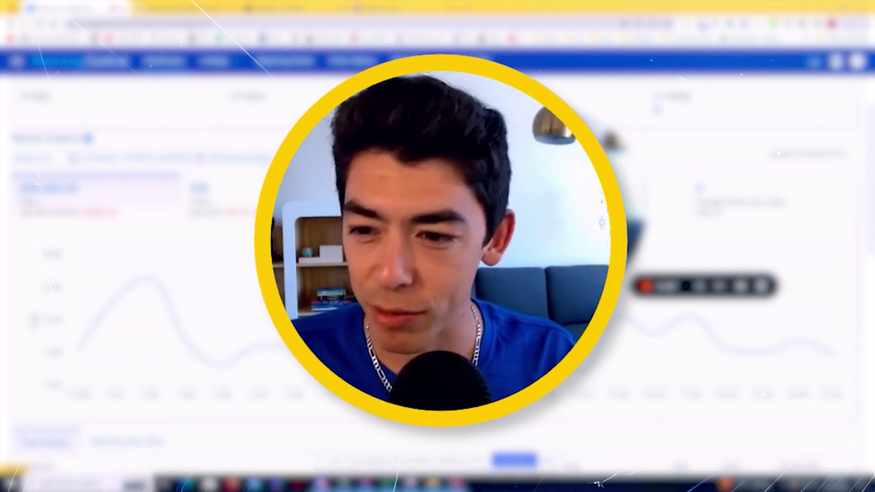
# Open the active listings page for the Amazon US marketplace
pyautogui.click(228, 62)
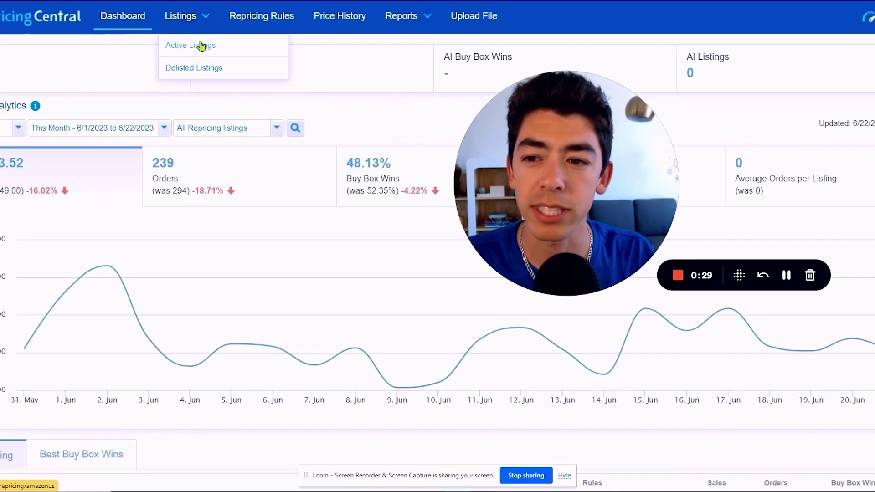
pyautogui.click(201, 46)
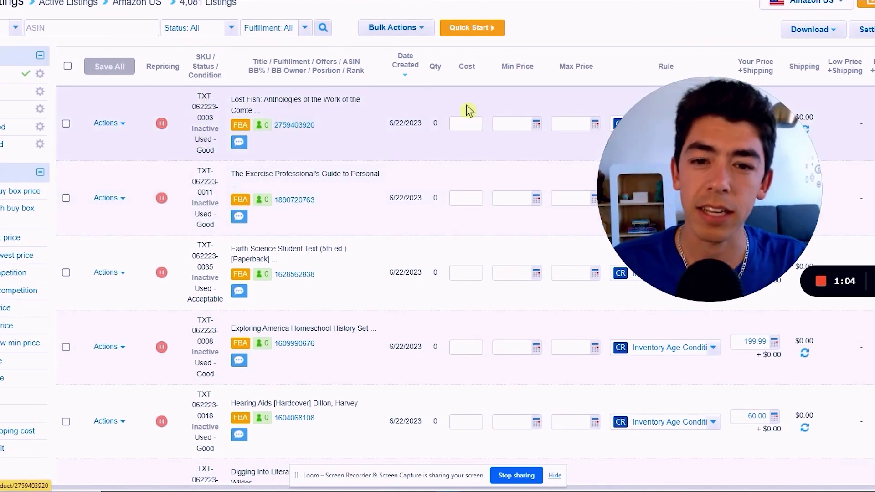
pyautogui.click(508, 122)
pyautogui.click(573, 123)
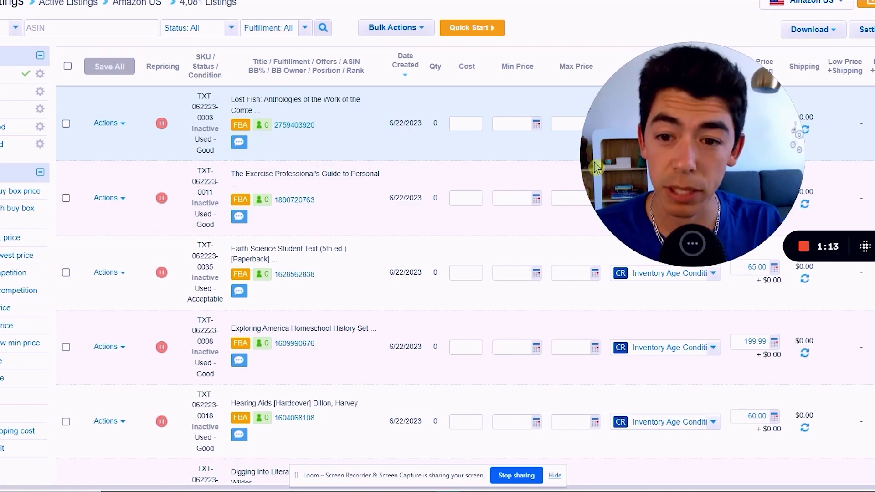
pyautogui.moveTo(717, 164); pyautogui.dragTo(761, 172)
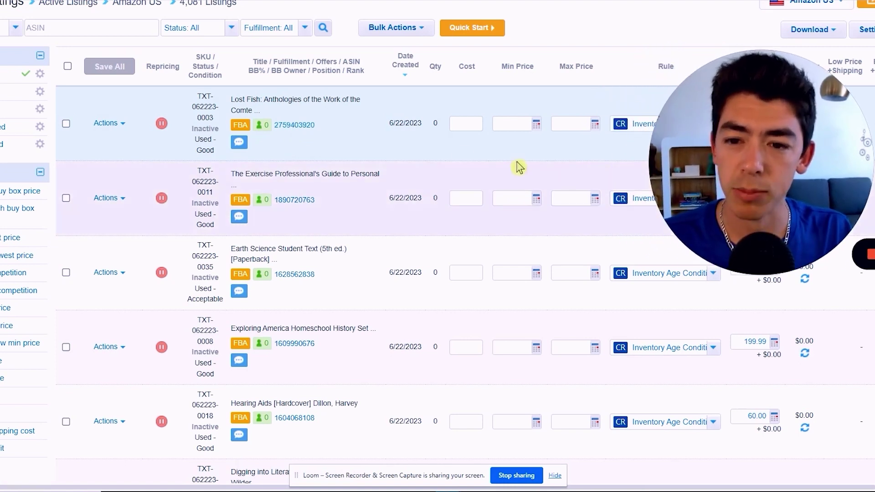
# Open the Lost Fish product page from its ASIN in a new tab and check the book's order details for its total cost
pyautogui.rightClick(303, 127)
pyautogui.click(331, 182)
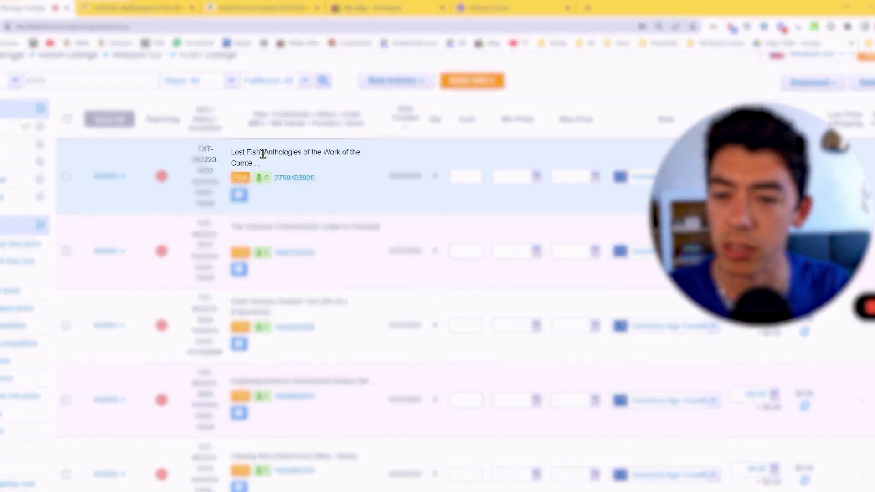
pyautogui.click(126, 4)
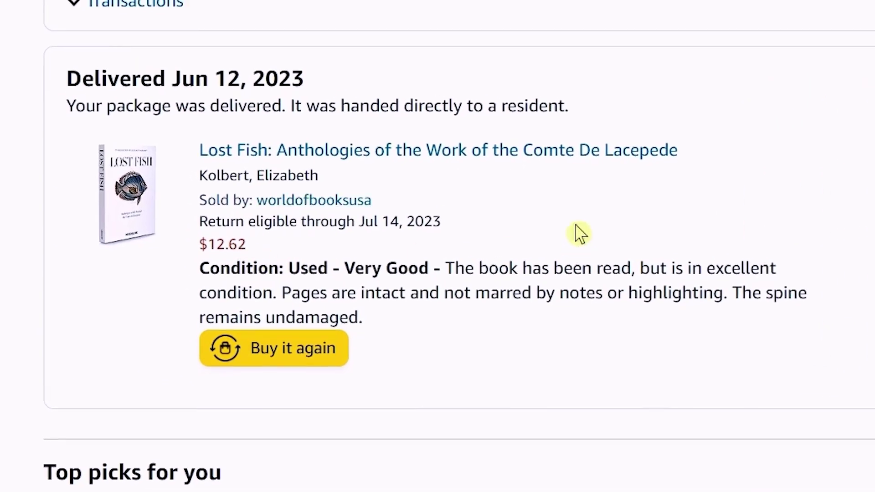
pyautogui.scroll(3, 563, 226)
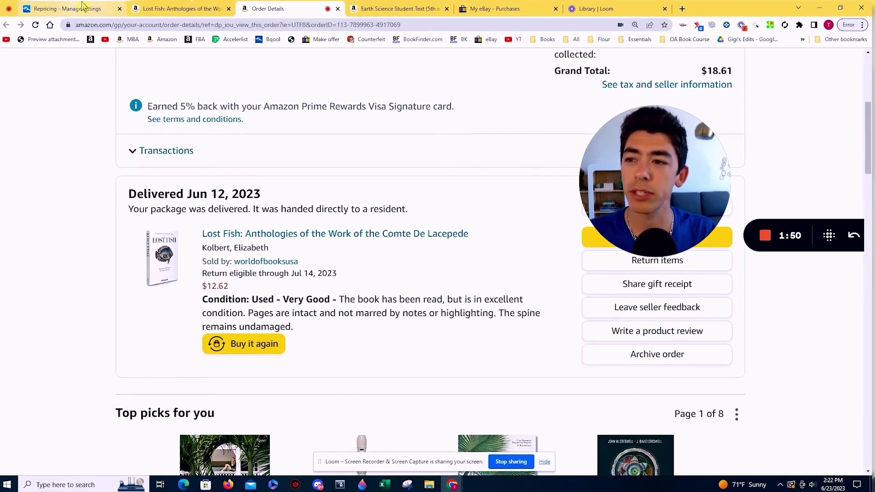
# Set the cost of the Lost Fish listing to 18.61 on the repricing page
pyautogui.hotkey('ctrl', '1')
pyautogui.click(465, 155)
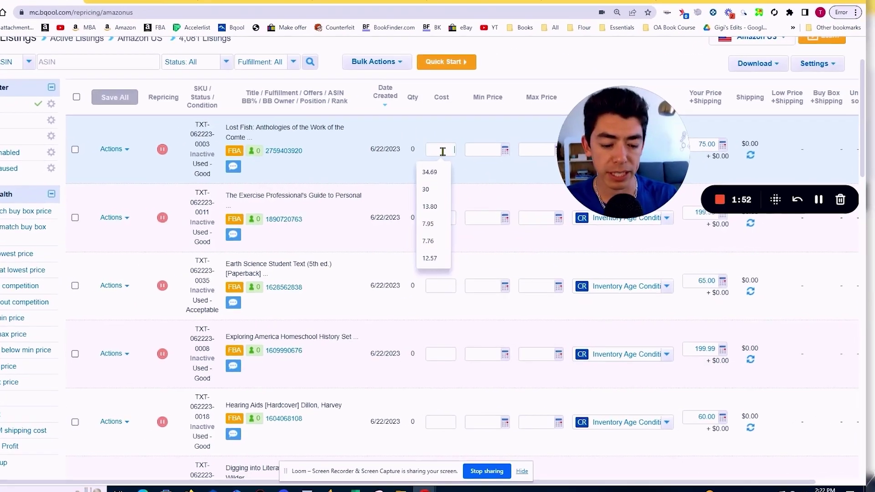
pyautogui.write('18.61')
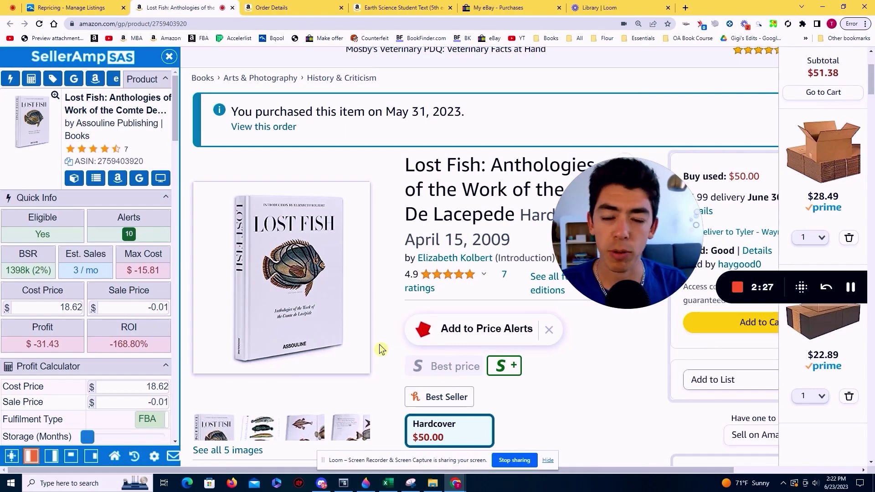
# Examine the Lost Fish price history chart around the late May price drop, then reset the chart zoom
pyautogui.scroll(-10, 382, 349)
pyautogui.scroll(-3, 385, 351)
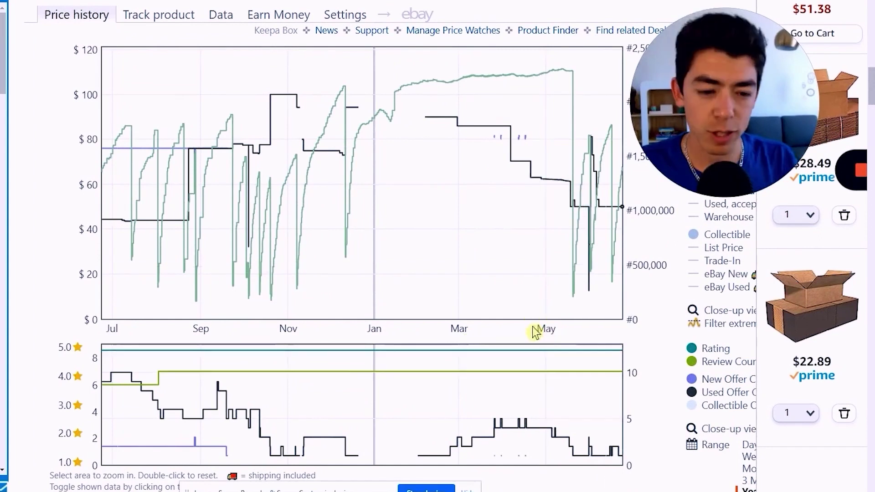
pyautogui.moveTo(608, 304); pyautogui.dragTo(613, 305)
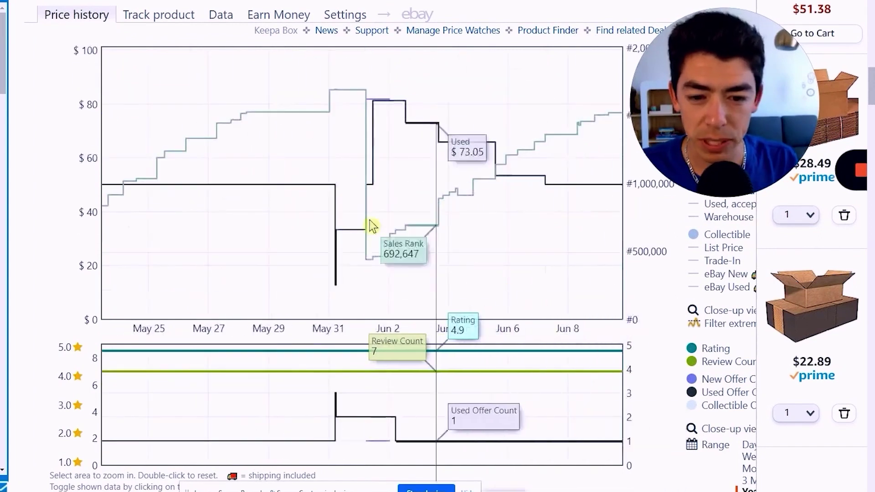
pyautogui.moveTo(289, 206); pyautogui.dragTo(390, 266)
pyautogui.moveTo(258, 269); pyautogui.dragTo(417, 273)
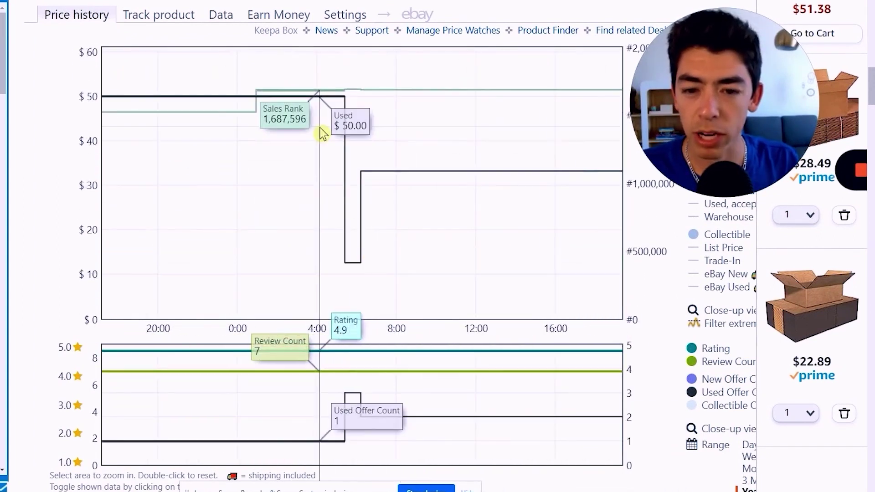
pyautogui.doubleClick(264, 236)
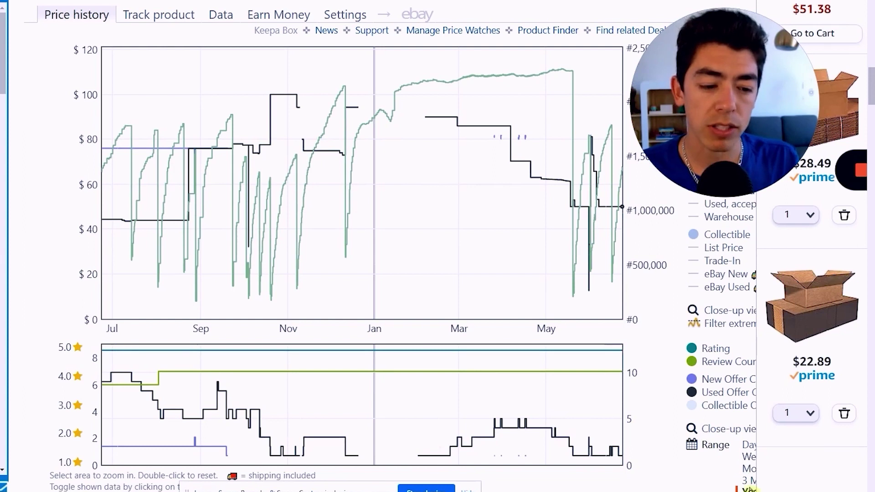
# Show the full price history for Lost Fish and zoom the chart to January 2021 onward
pyautogui.scroll(-1, 729, 474)
pyautogui.click(749, 448)
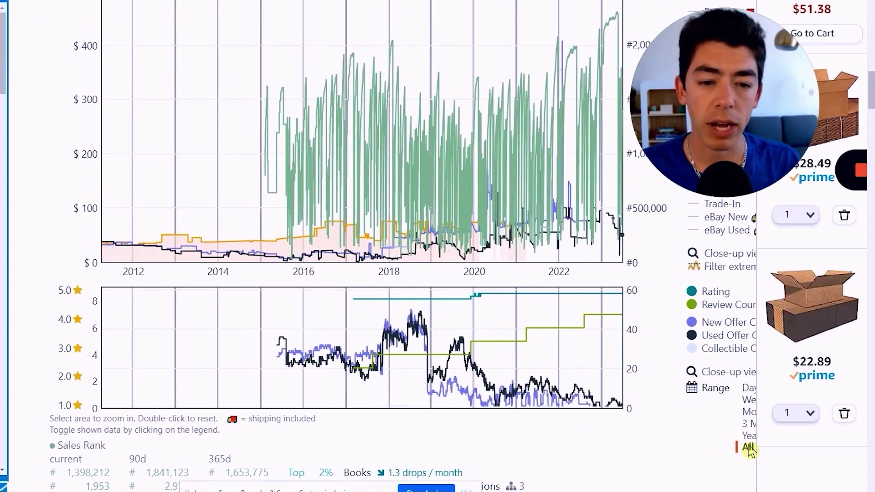
pyautogui.moveTo(513, 255); pyautogui.dragTo(623, 257)
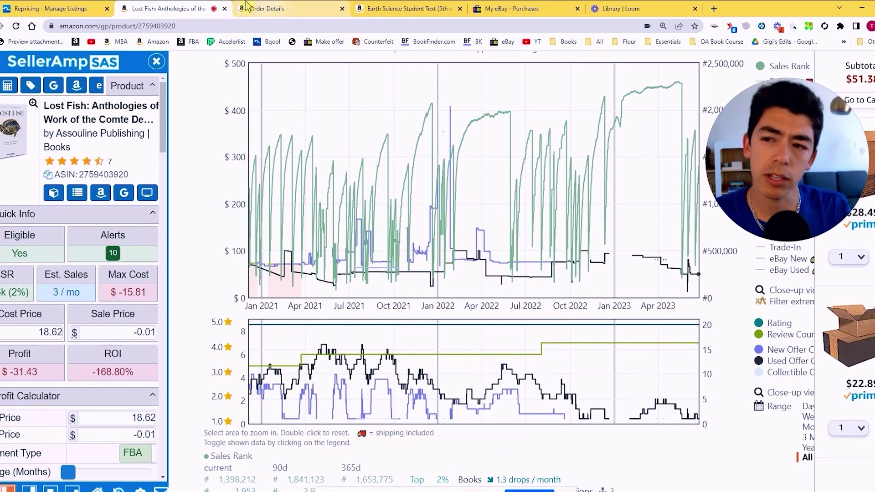
# Set the Lost Fish listing's minimum price to 50 and bring up its minimum price calculator briefly
pyautogui.click(59, 6)
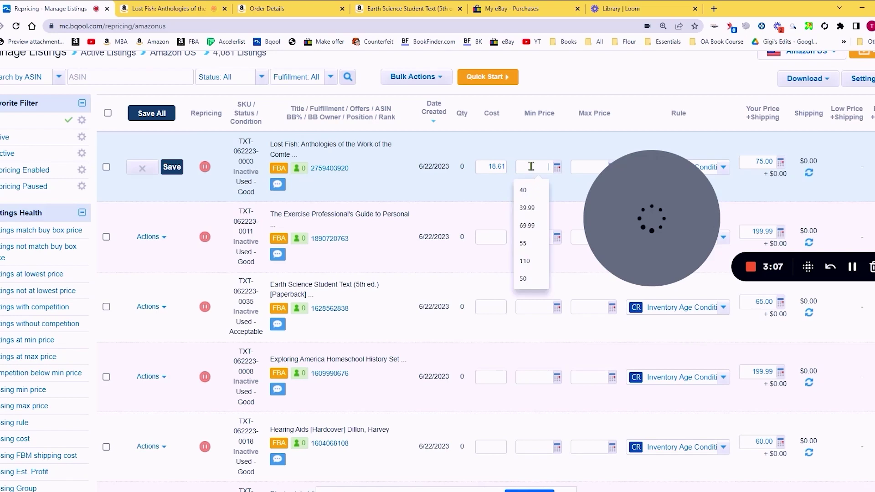
pyautogui.write('50')
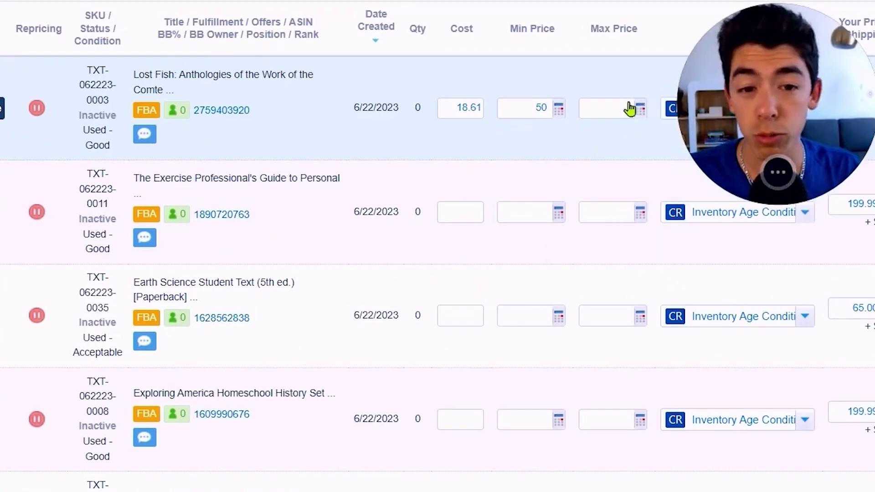
pyautogui.click(559, 111)
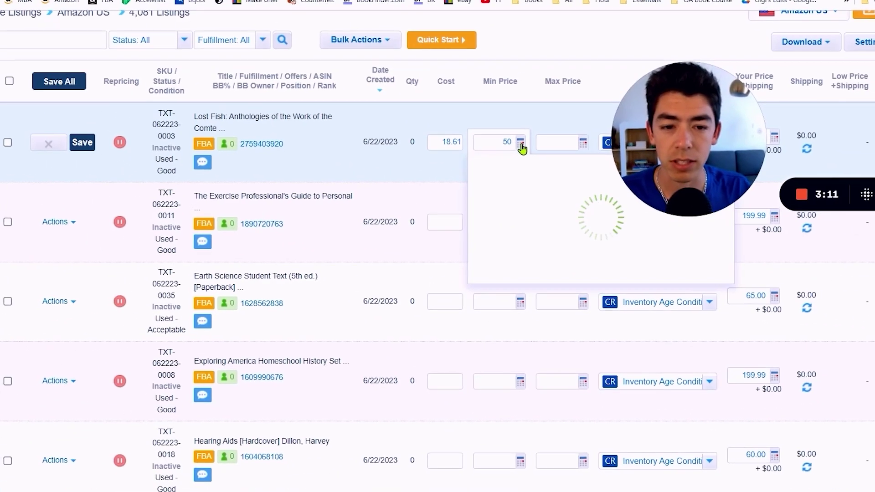
pyautogui.moveTo(437, 151); pyautogui.dragTo(129, 199)
pyautogui.click(522, 140)
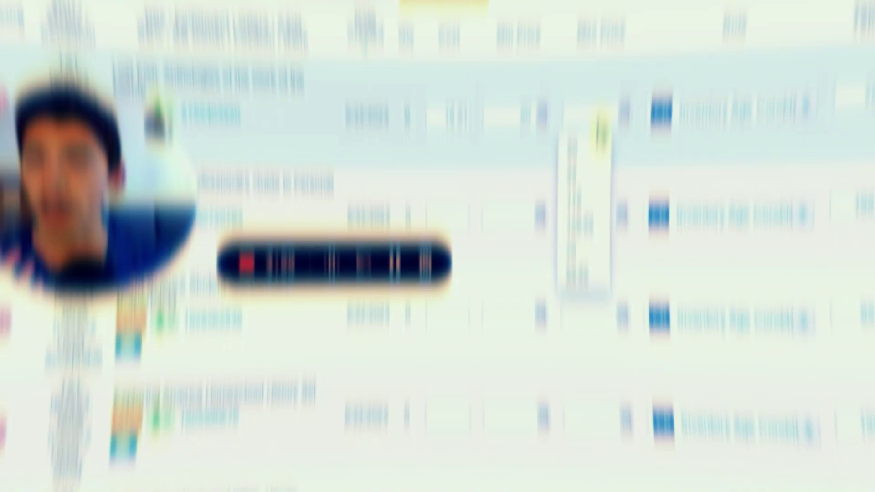
pyautogui.click(533, 37)
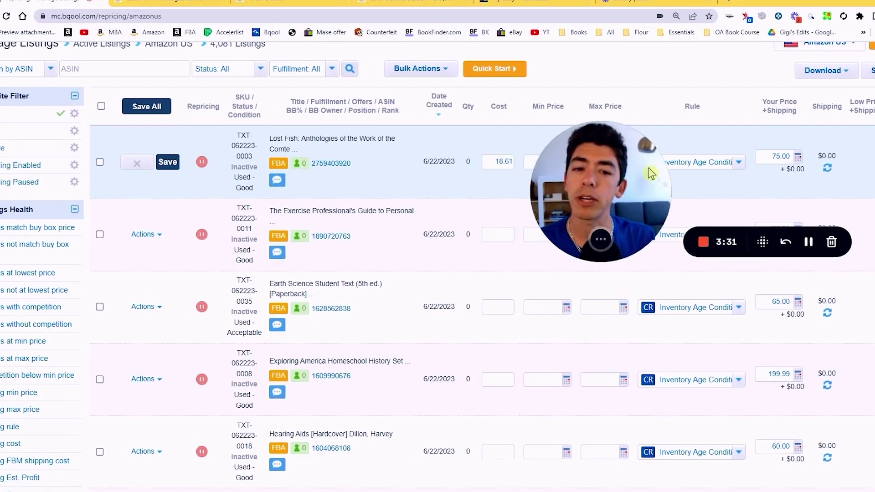
# Review the past year's price history for Lost Fish with Buy Box Used prices shown, and inspect the details of the $499.00 offer
pyautogui.click(259, 141)
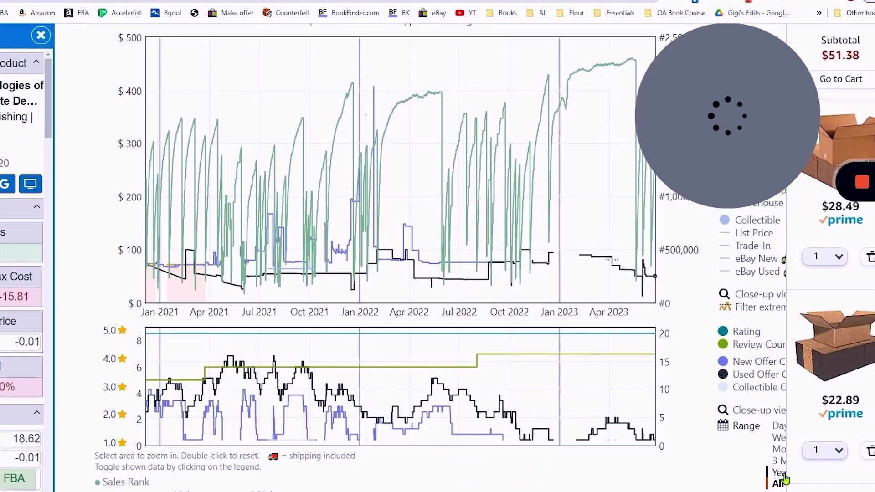
pyautogui.click(791, 463)
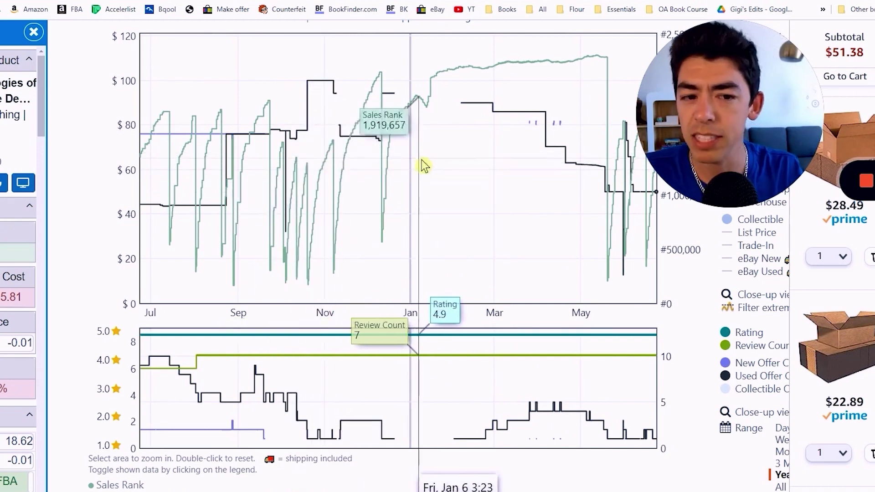
pyautogui.moveTo(719, 119); pyautogui.dragTo(693, 157)
pyautogui.click(762, 131)
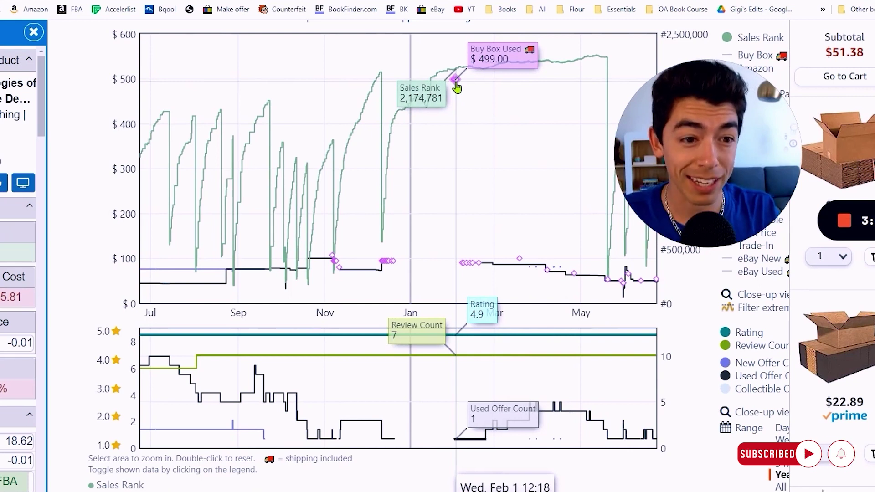
pyautogui.click(456, 86)
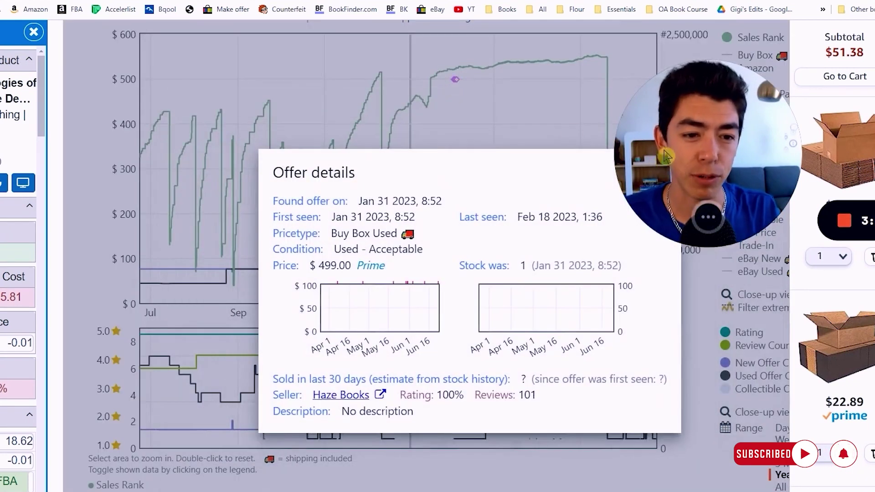
pyautogui.click(663, 165)
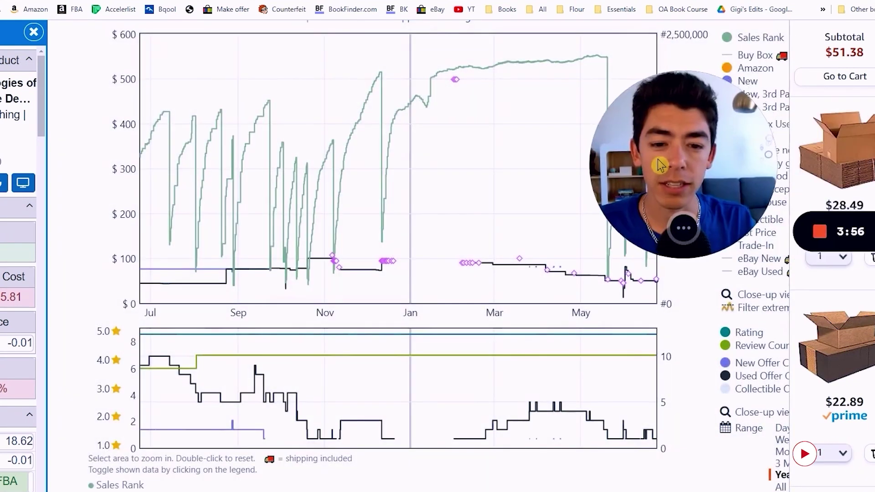
pyautogui.scroll(-1, 391, 183)
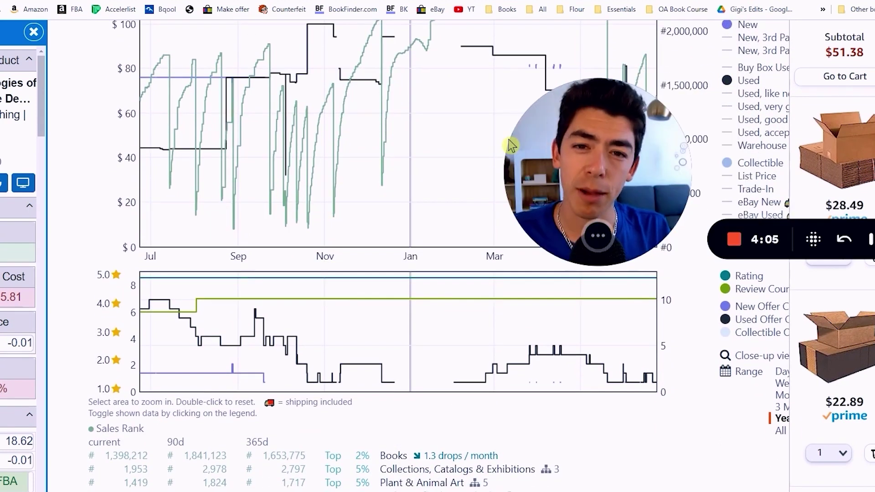
pyautogui.scroll(3, 403, 173)
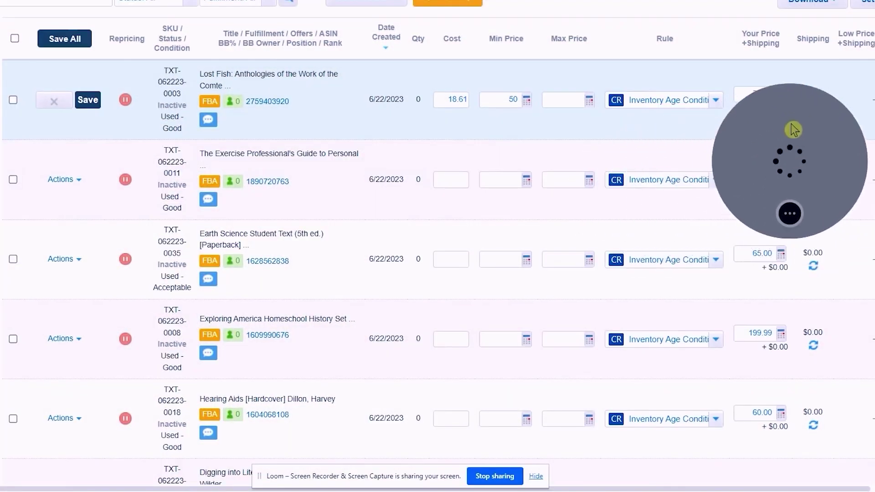
# Set the Lost Fish listing's maximum price to 85 and save the listing
pyautogui.click(555, 98)
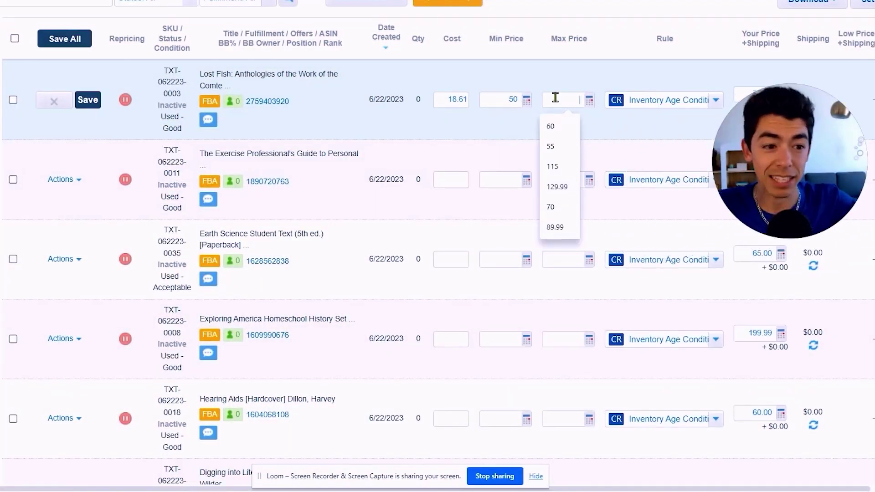
pyautogui.write('85')
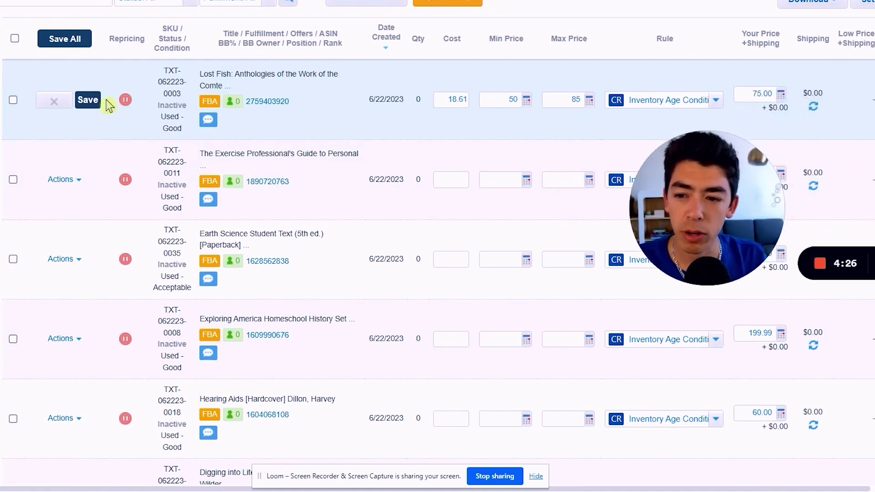
pyautogui.click(88, 101)
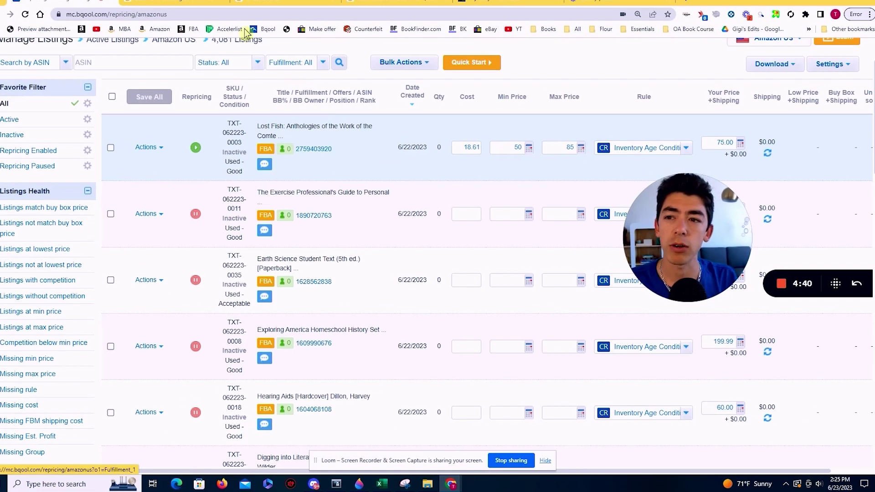
# Examine the current used offer for Lost Fish on its Amazon product page, including the delivery charge and the list of used sellers
pyautogui.hotkey('ctrl', 'Tab')
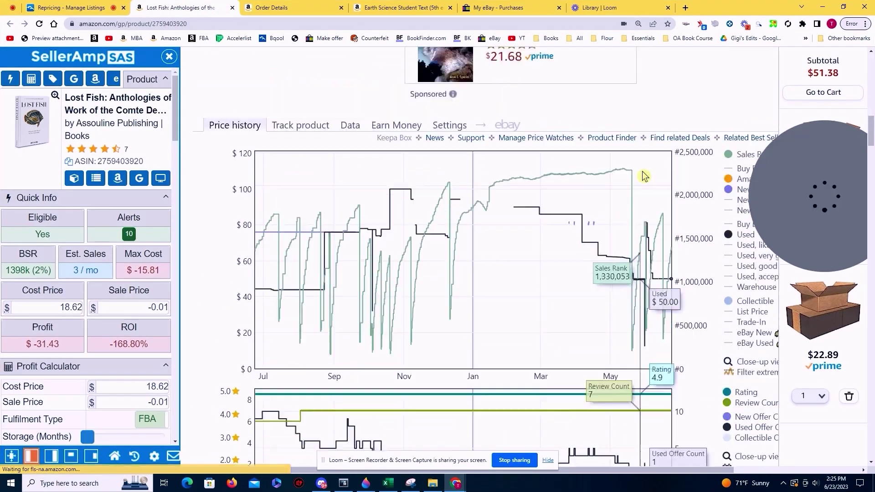
pyautogui.scroll(8, 757, 167)
pyautogui.scroll(7, 656, 191)
pyautogui.moveTo(783, 210); pyautogui.dragTo(299, 277)
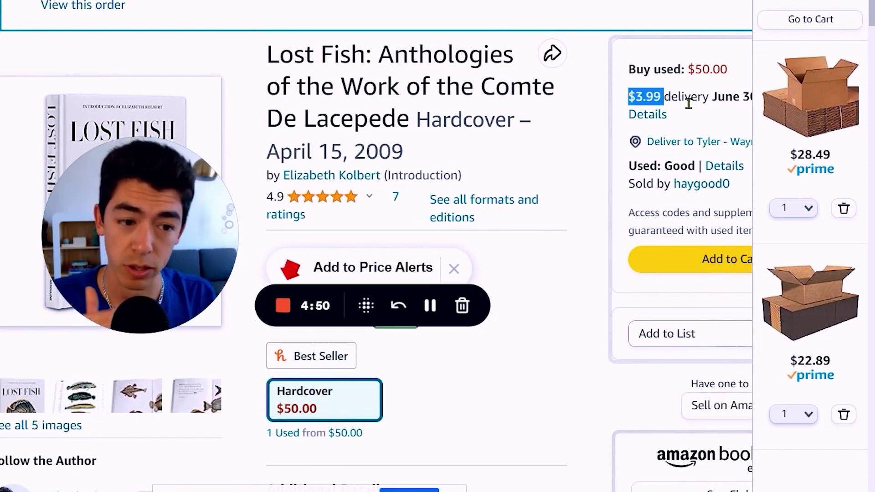
pyautogui.scroll(-7, 554, 140)
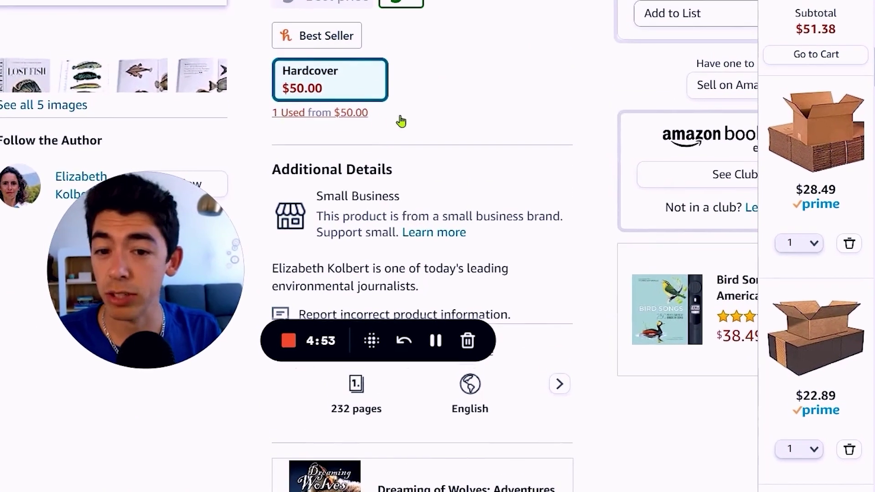
pyautogui.click(351, 113)
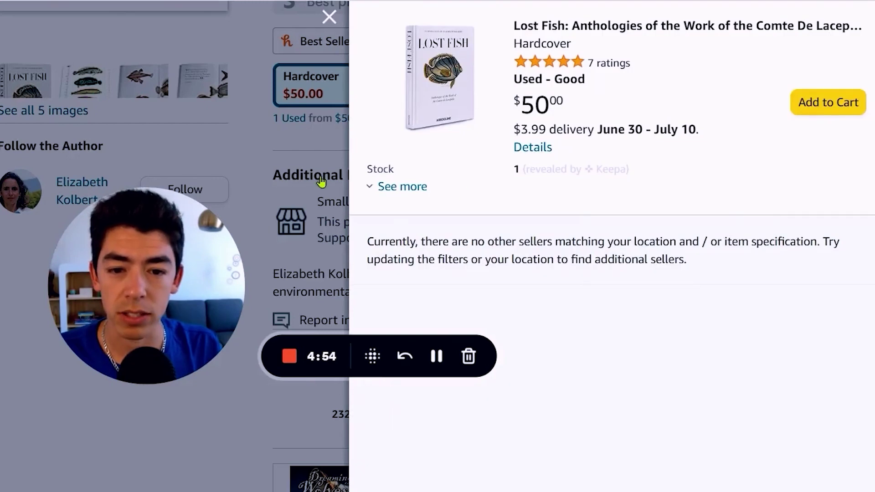
pyautogui.click(297, 155)
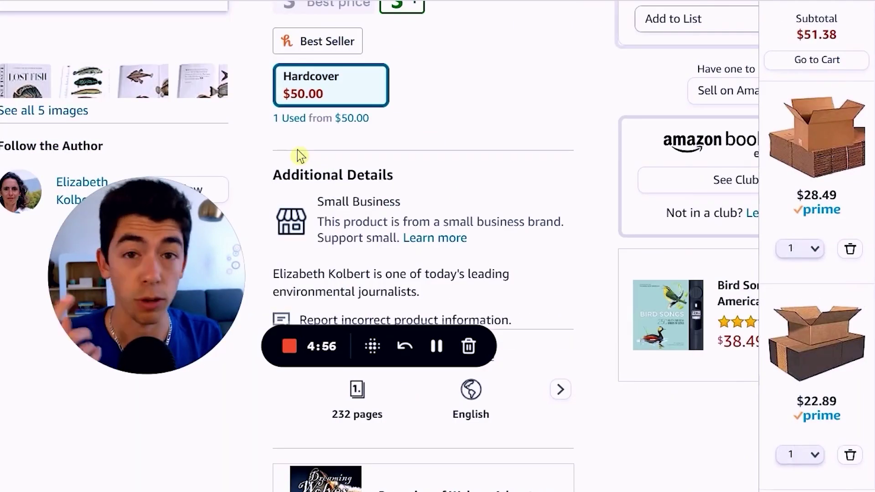
# Examine the Lost Fish price history on its Amazon page, including a close-up of June's used price, sales rank and used offer count
pyautogui.scroll(5, 453, 168)
pyautogui.scroll(-4, 381, 174)
pyautogui.scroll(-6, 435, 157)
pyautogui.scroll(-10, 435, 157)
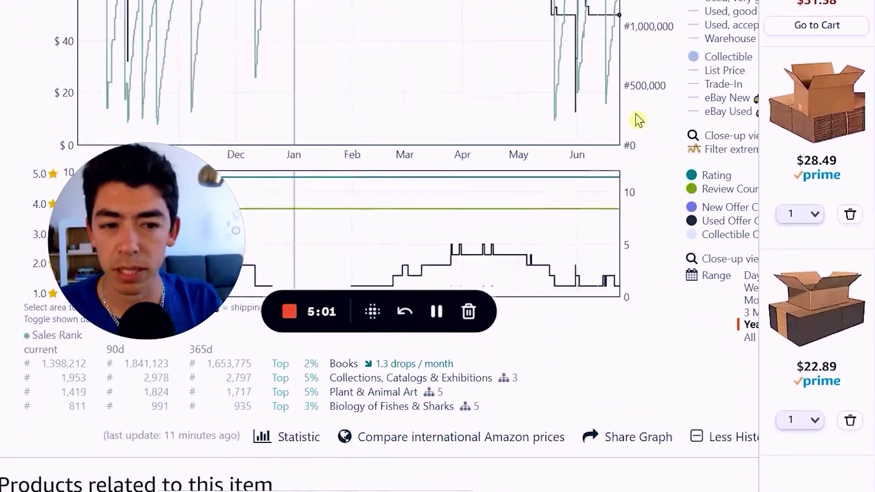
pyautogui.moveTo(638, 120); pyautogui.dragTo(595, 120)
pyautogui.scroll(3, 595, 123)
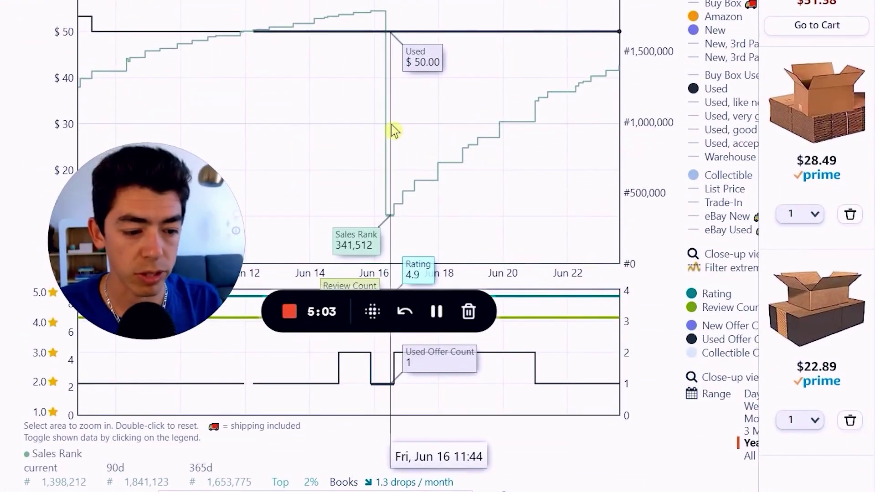
pyautogui.doubleClick(389, 141)
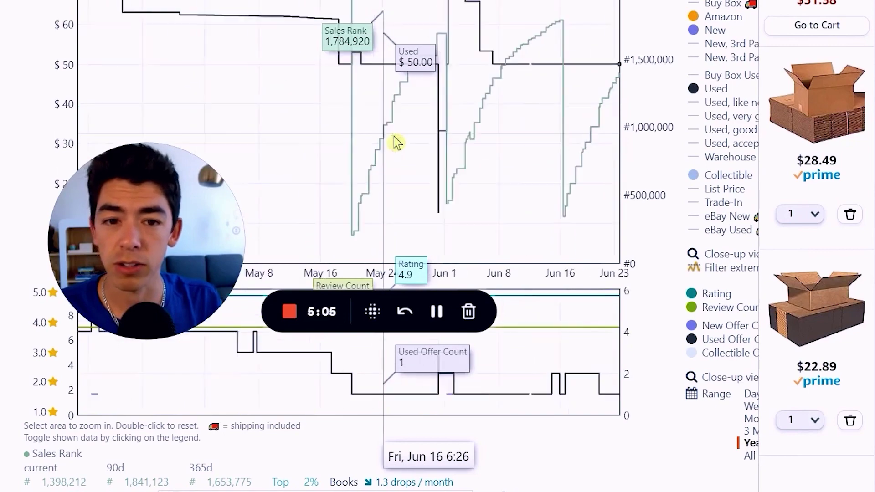
pyautogui.scroll(6, 605, 155)
pyautogui.scroll(15, 606, 155)
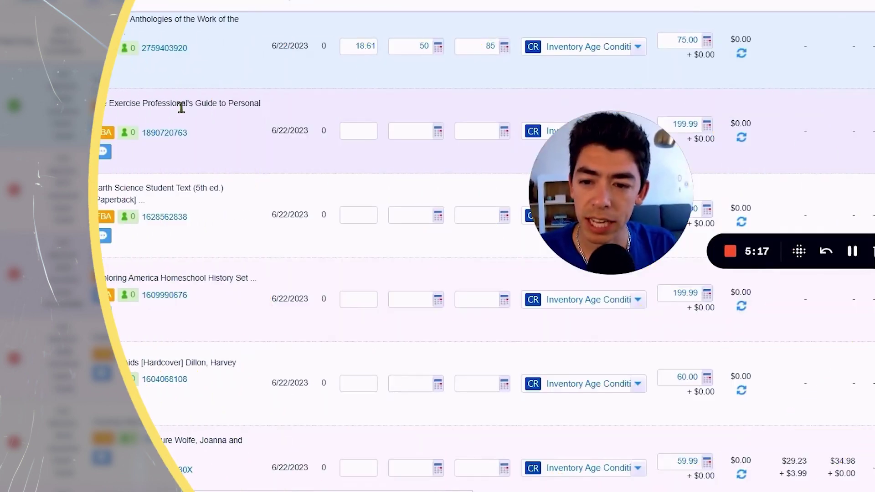
# Open the Amazon page of The Exercise Professional's Guide to Personal Training from the repricer and bring up its Seller Central orders
pyautogui.rightClick(181, 132)
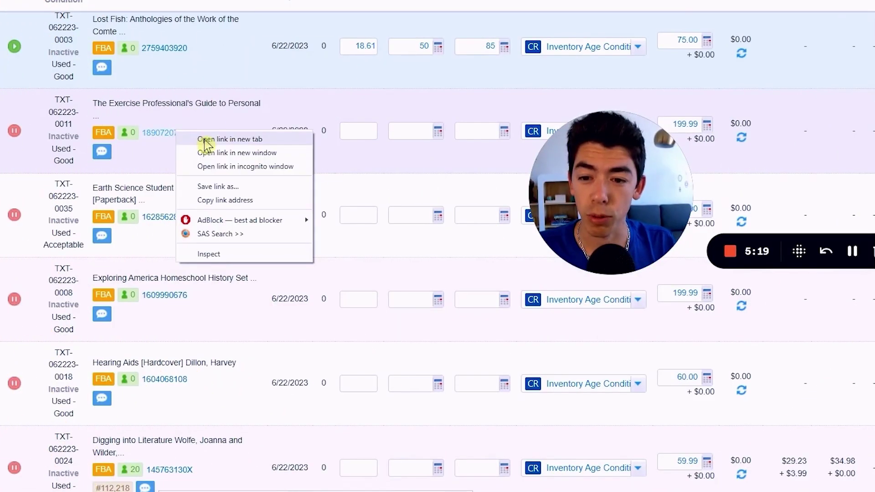
pyautogui.click(207, 140)
pyautogui.click(178, 7)
pyautogui.scroll(-3, 174, 132)
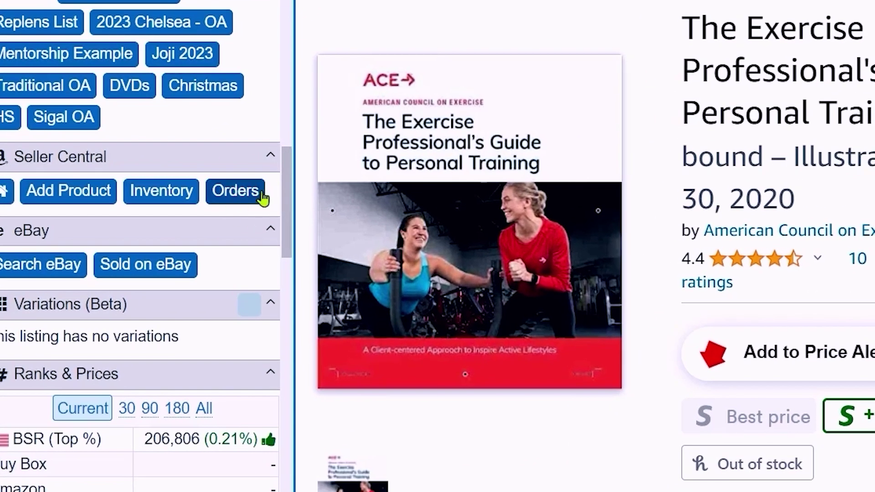
pyautogui.click(250, 201)
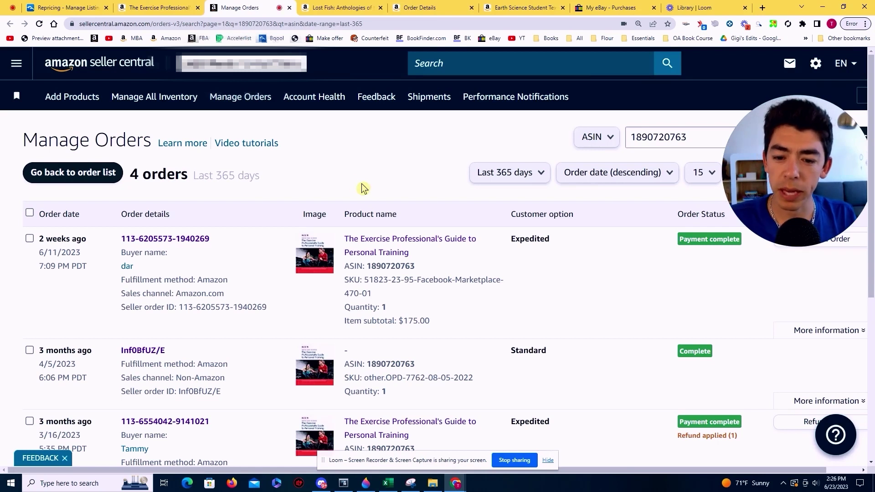
# Review the item subtotals of the past year's orders for The Exercise Professional's Guide to Personal Training
pyautogui.scroll(-5, 360, 187)
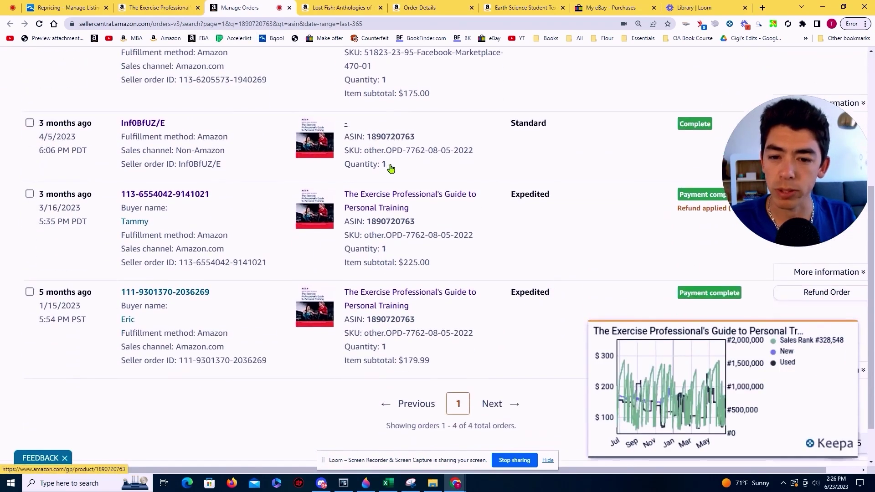
pyautogui.scroll(2, 392, 173)
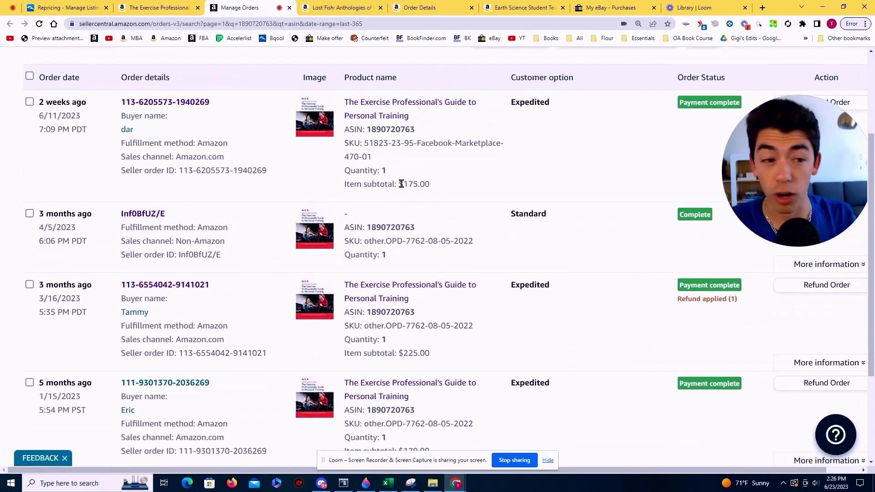
pyautogui.scroll(-3, 401, 183)
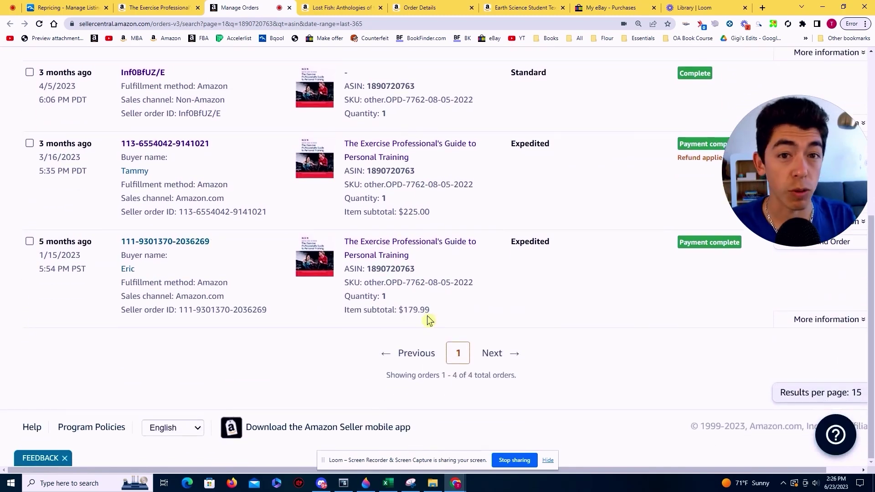
pyautogui.scroll(1, 429, 320)
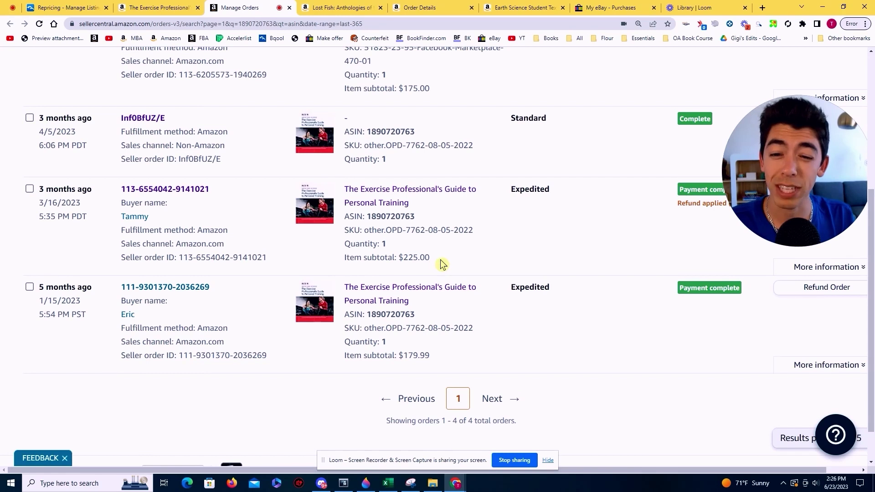
pyautogui.scroll(1, 524, 273)
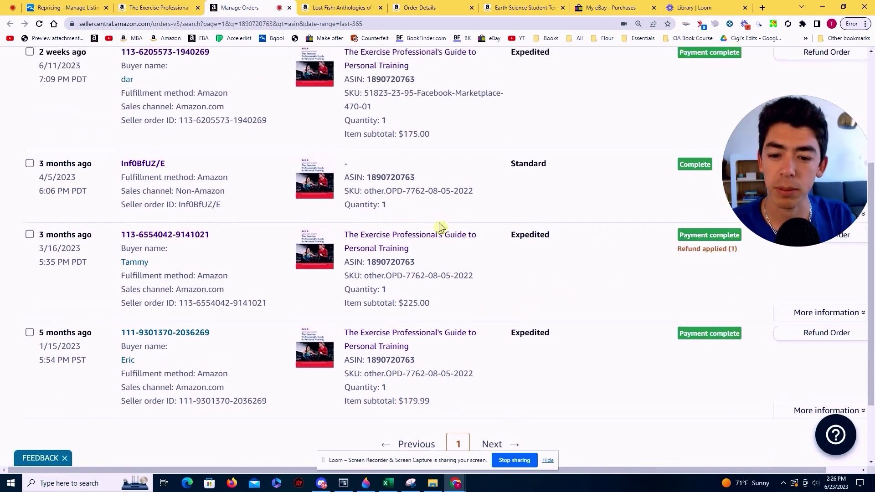
pyautogui.scroll(1, 428, 201)
pyautogui.scroll(-3, 419, 175)
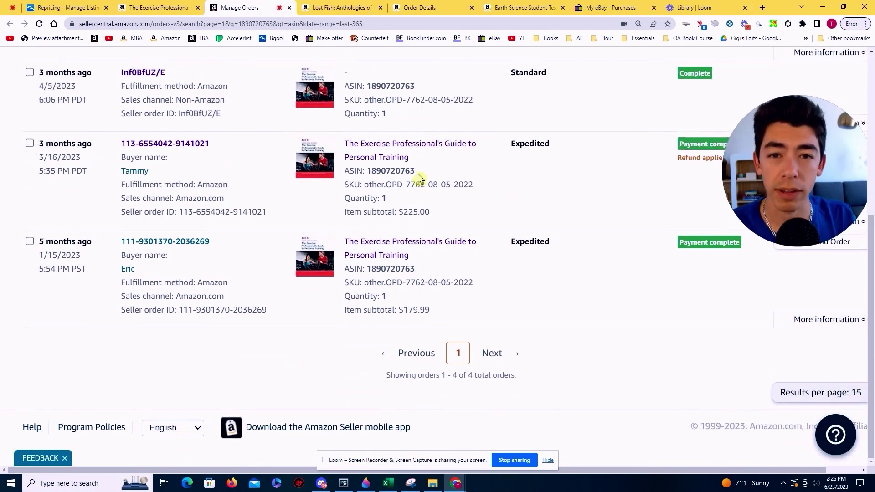
pyautogui.scroll(1, 418, 176)
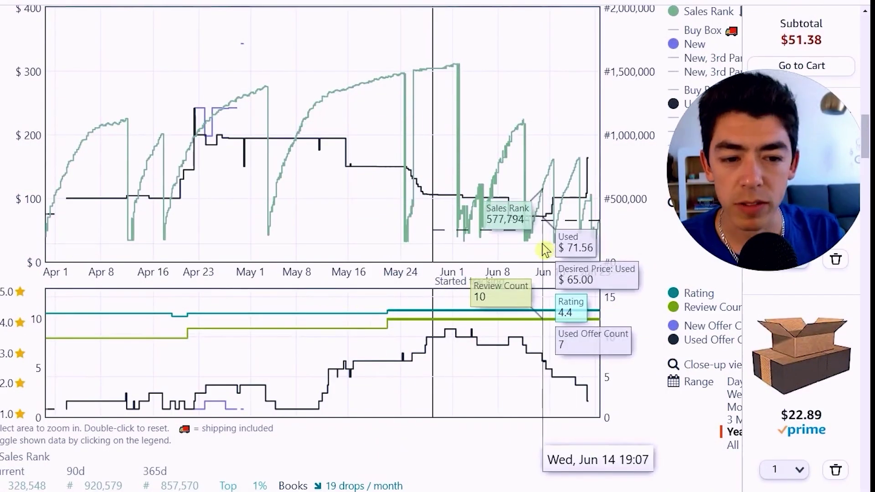
# Examine the book's used price history over the past year, close up on May and June, and over its full range
pyautogui.doubleClick(372, 233)
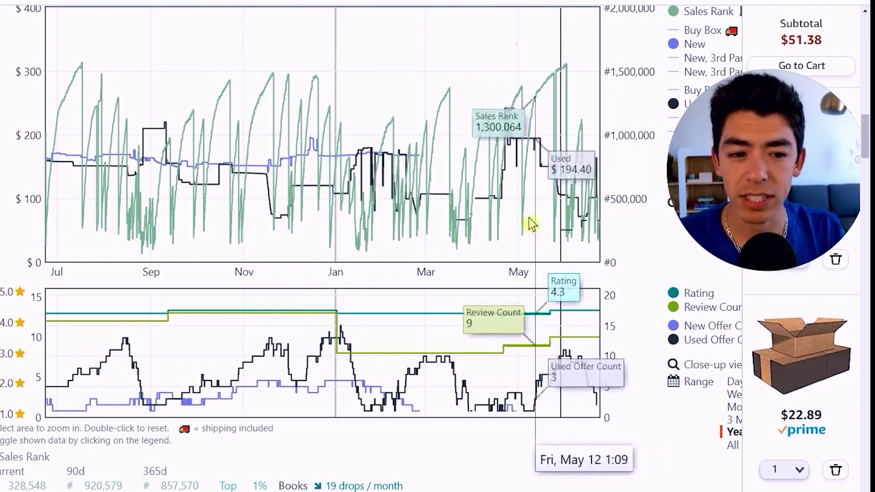
pyautogui.moveTo(527, 222); pyautogui.dragTo(569, 327)
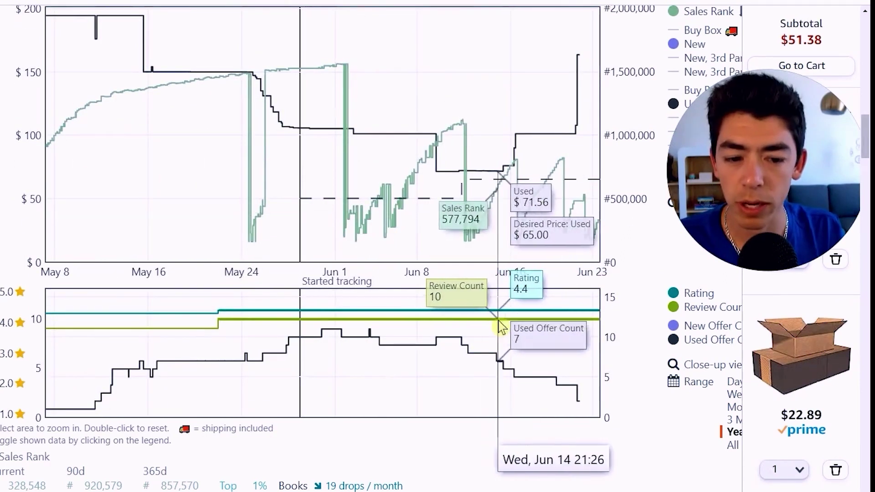
pyautogui.doubleClick(419, 201)
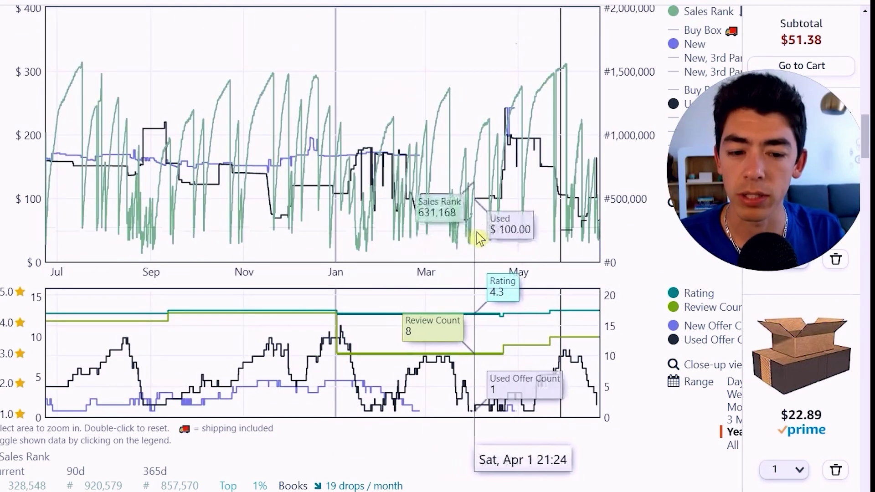
pyautogui.click(733, 445)
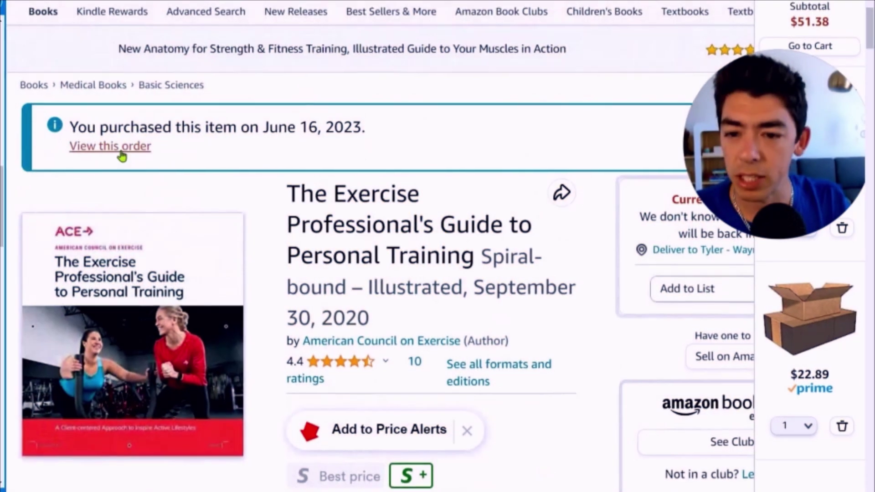
# View the purchase order for The Exercise Professional's Guide and set the listing's cost to 75.79 in the repricer
pyautogui.click(149, 149)
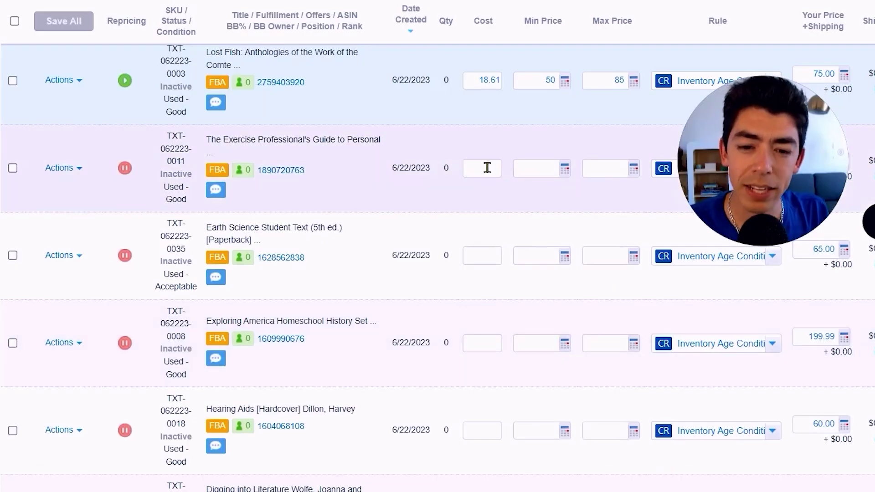
pyautogui.click(466, 167)
pyautogui.write('75.79')
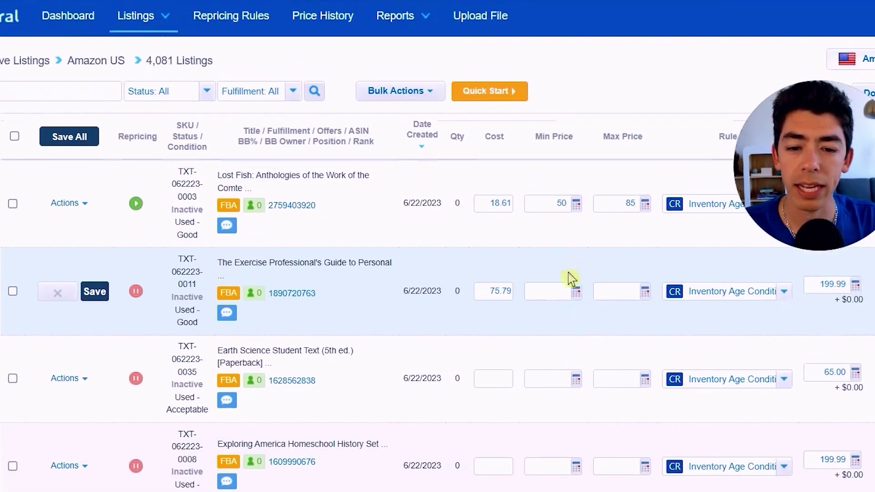
# Compare the full and past-year price history of The Exercise Professional's Guide and set its listing's minimum price to 135
pyautogui.click(560, 293)
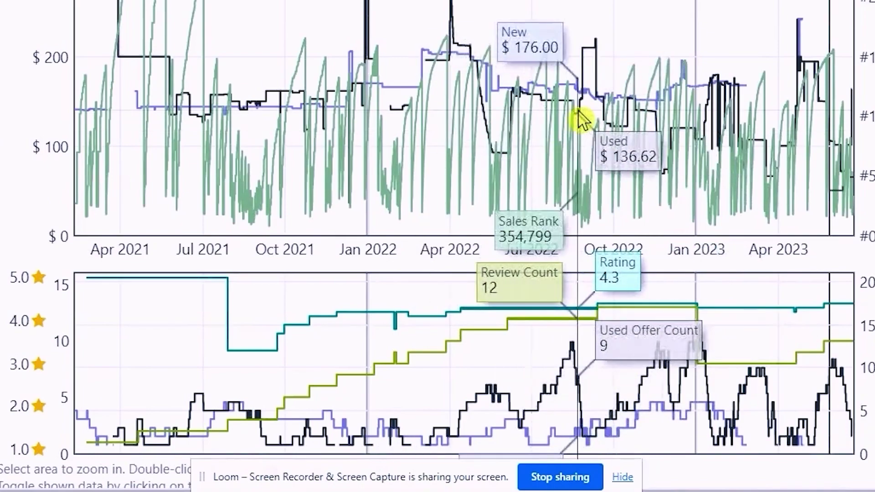
pyautogui.scroll(-2, 581, 119)
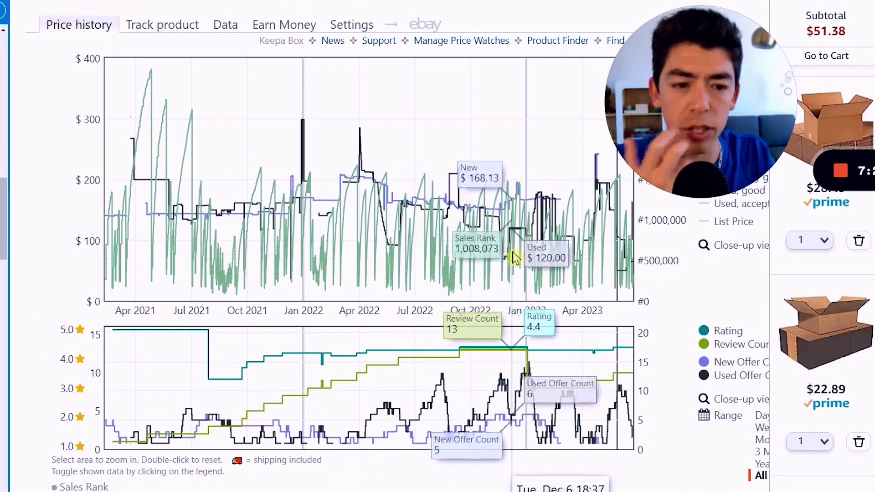
pyautogui.click(768, 465)
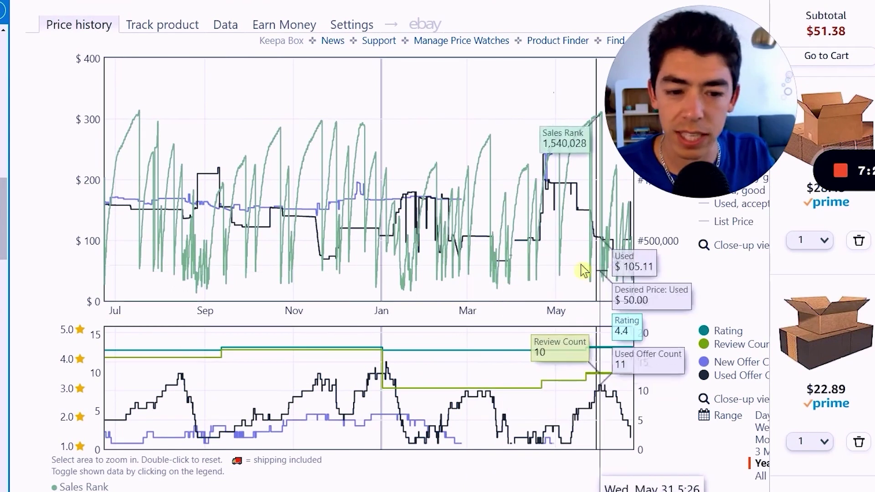
pyautogui.moveTo(495, 268); pyautogui.dragTo(182, 255)
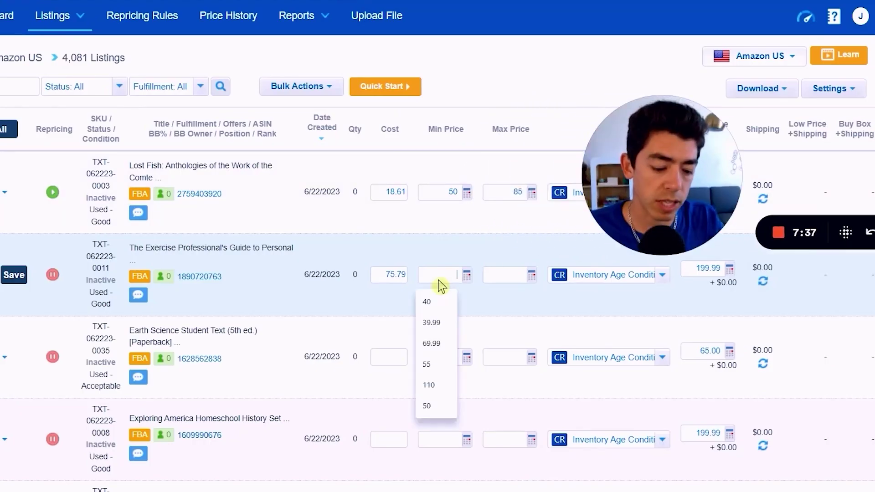
pyautogui.write('135')
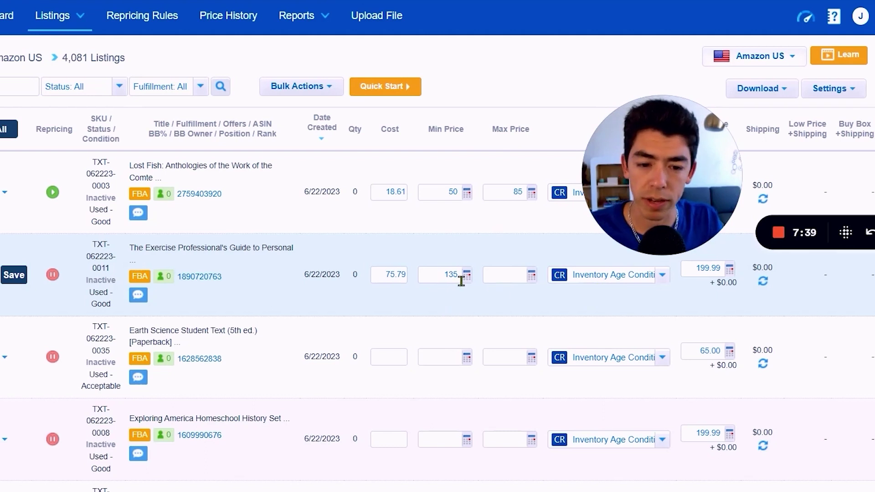
# Check the estimated profit, profit margin and ROI for the Exercise Professional's Guide listing in its minimum price profit calculator
pyautogui.click(470, 279)
pyautogui.scroll(-3, 357, 294)
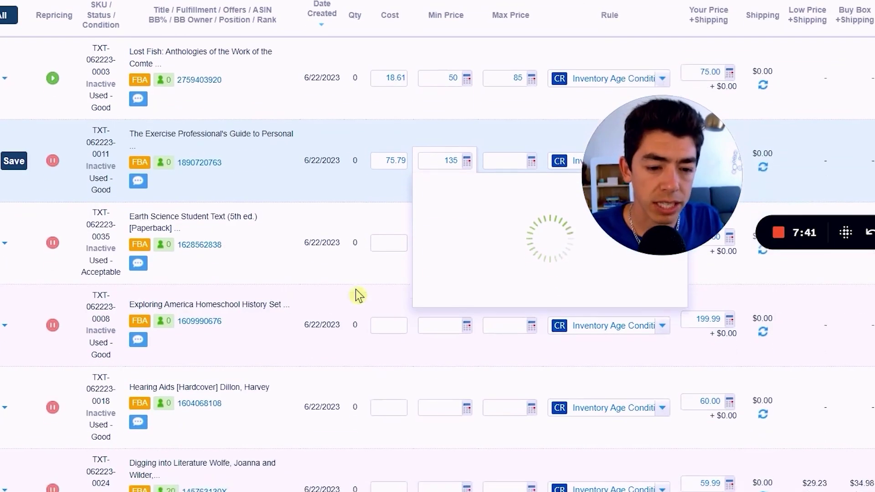
pyautogui.moveTo(629, 182); pyautogui.dragTo(62, 231)
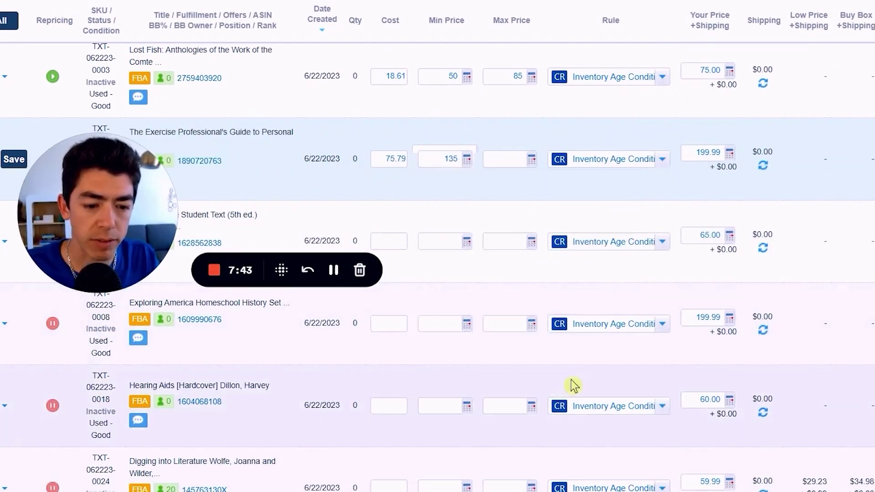
pyautogui.click(467, 162)
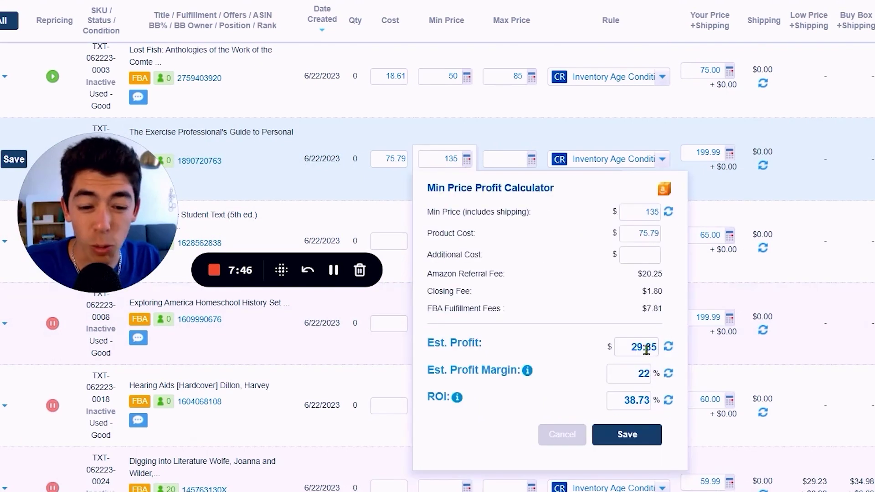
pyautogui.click(597, 387)
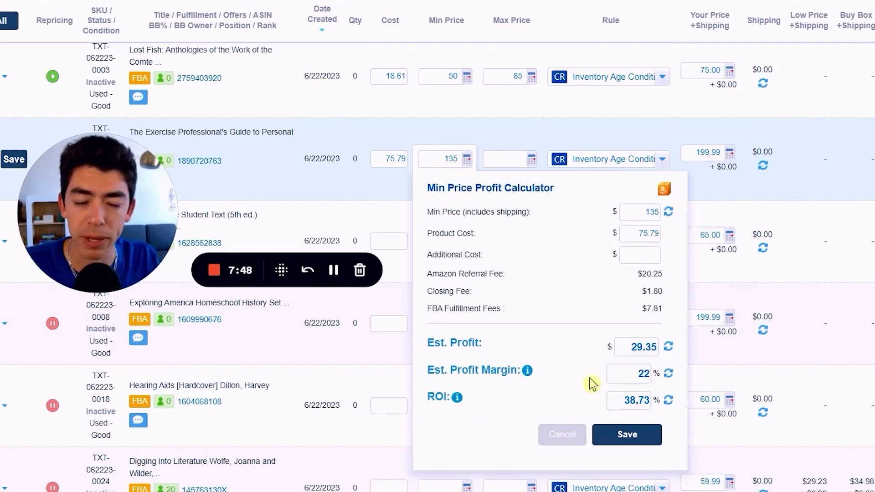
pyautogui.moveTo(116, 244); pyautogui.dragTo(204, 201)
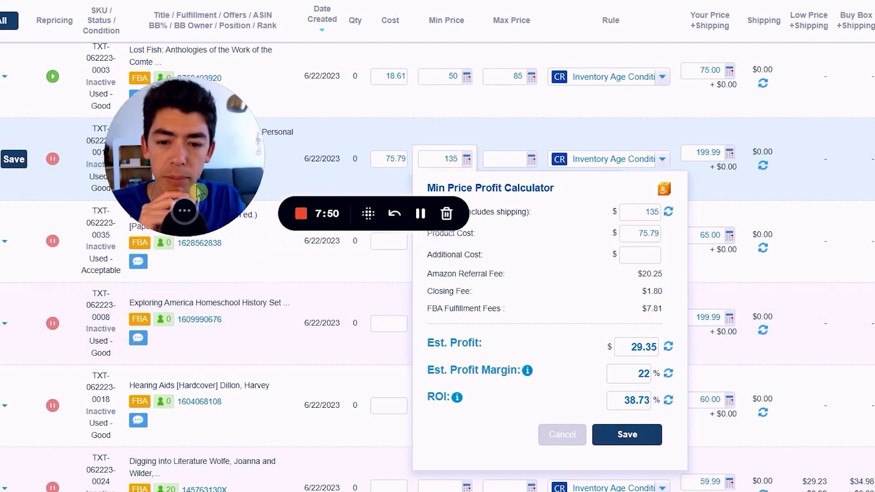
# Set the Exercise Professional's Guide listing's maximum price to 189.99 and save the listing
pyautogui.click(500, 158)
pyautogui.write('189.99')
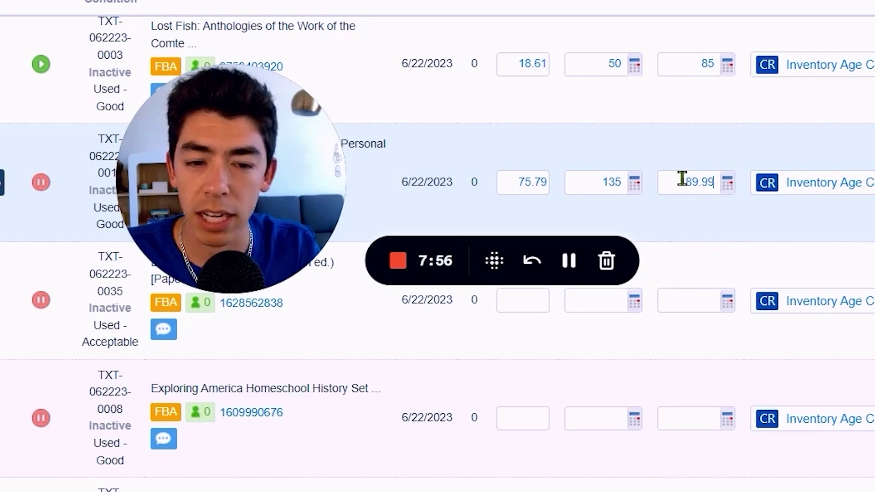
pyautogui.moveTo(309, 206); pyautogui.dragTo(728, 172)
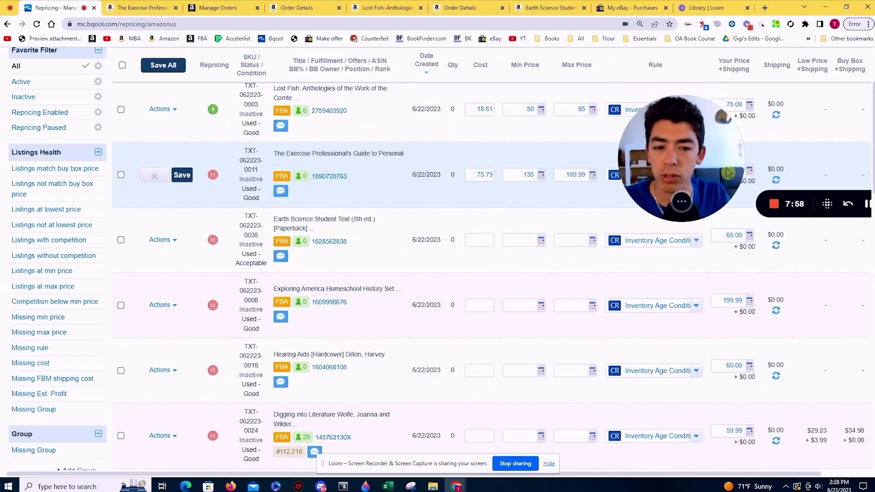
pyautogui.scroll(1, 189, 223)
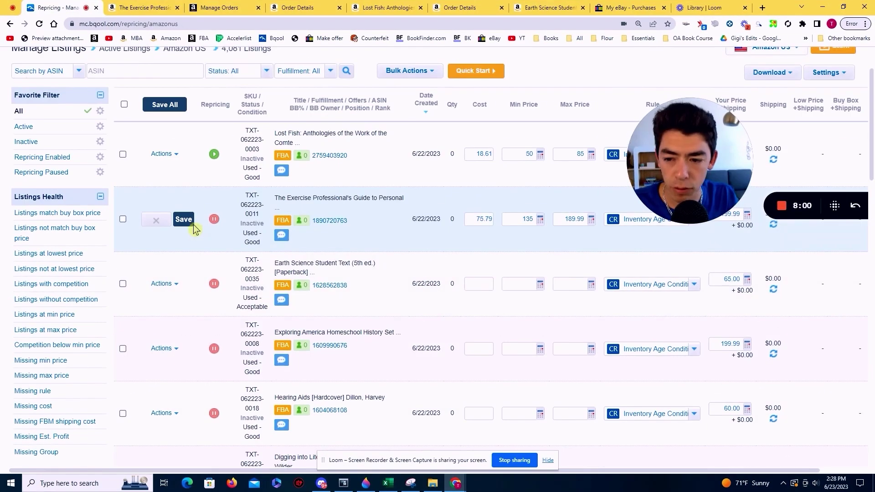
pyautogui.click(186, 221)
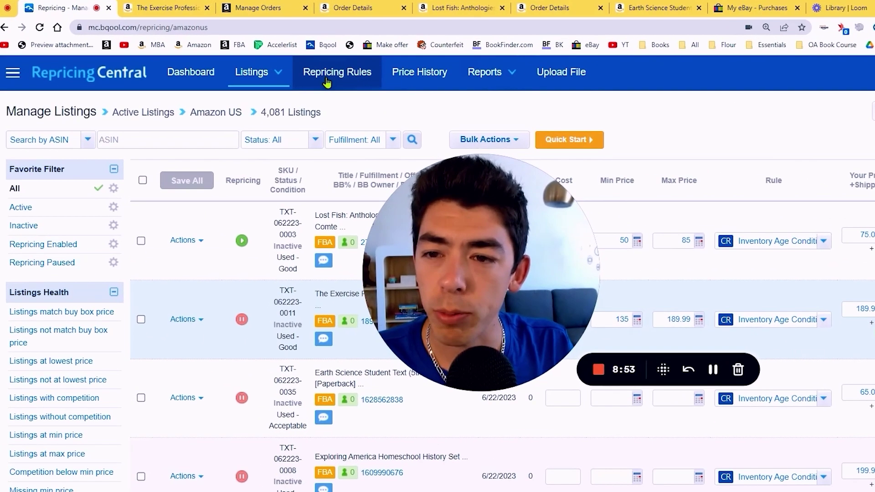
# Open the list of repricing rules for Amazon US
pyautogui.click(326, 81)
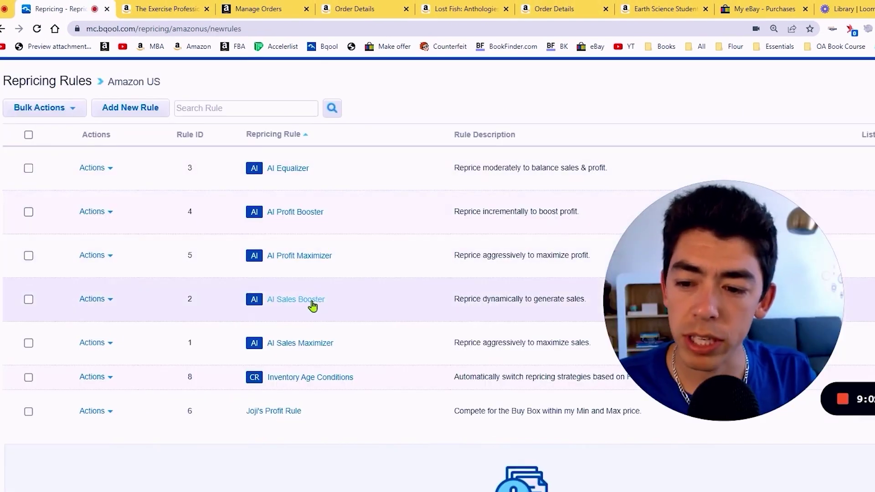
# Review the repricing rules list, start a new rule and look through the conditional repricing rule types
pyautogui.scroll(-1, 310, 351)
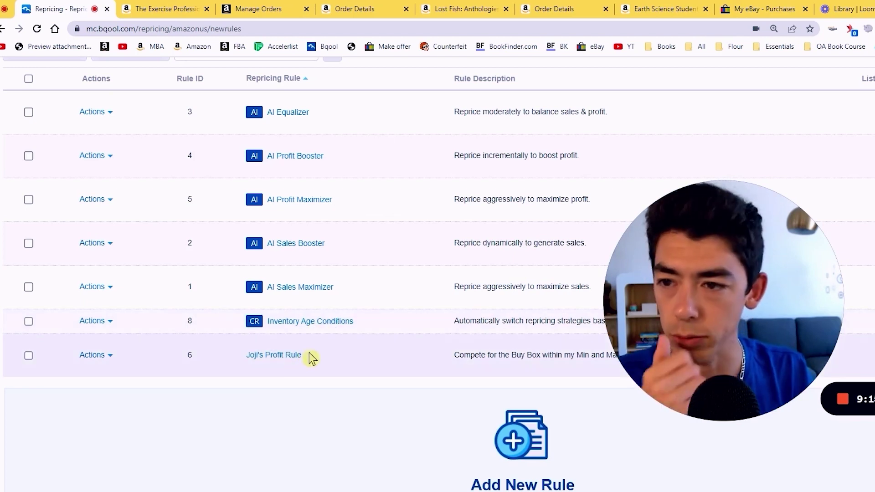
pyautogui.scroll(2, 364, 324)
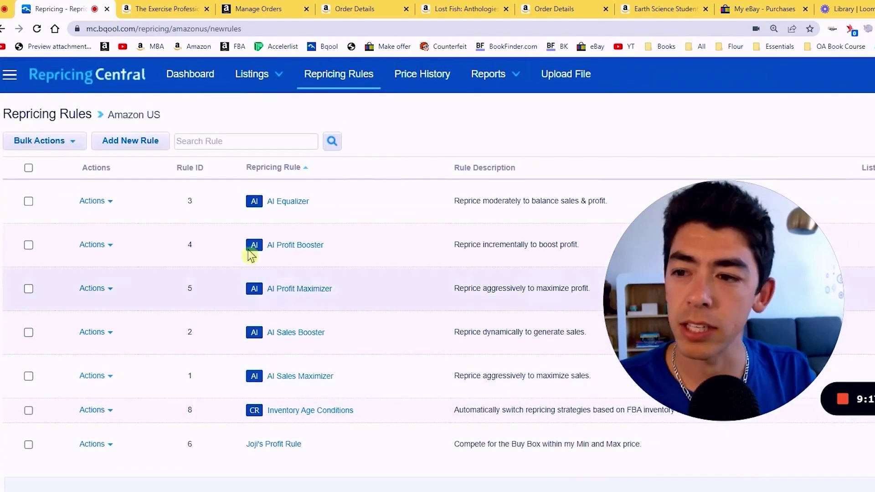
pyautogui.click(117, 146)
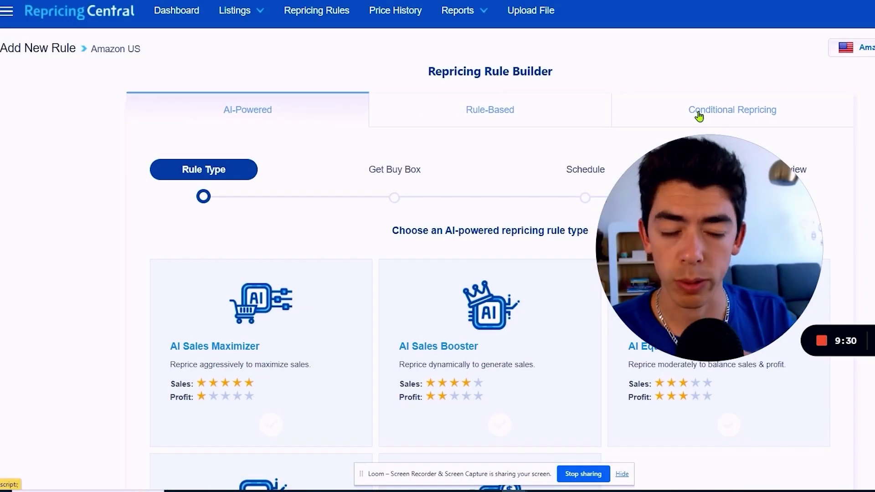
pyautogui.click(698, 116)
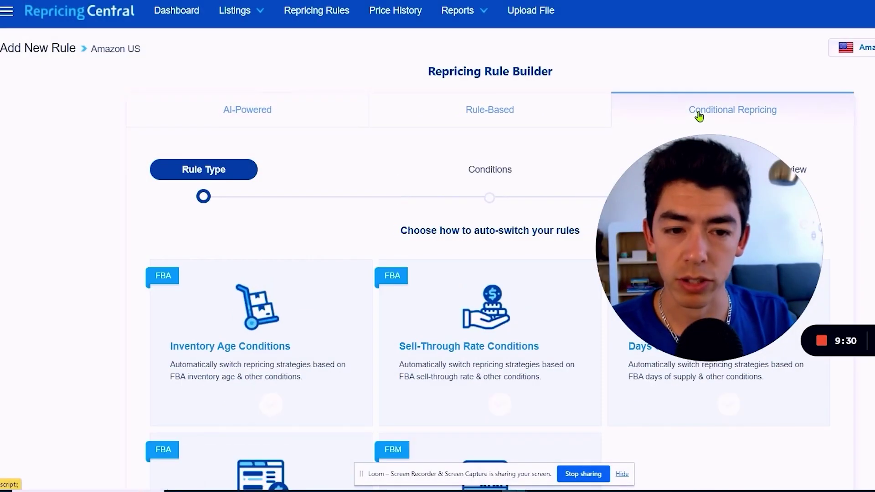
pyautogui.scroll(-5, 527, 225)
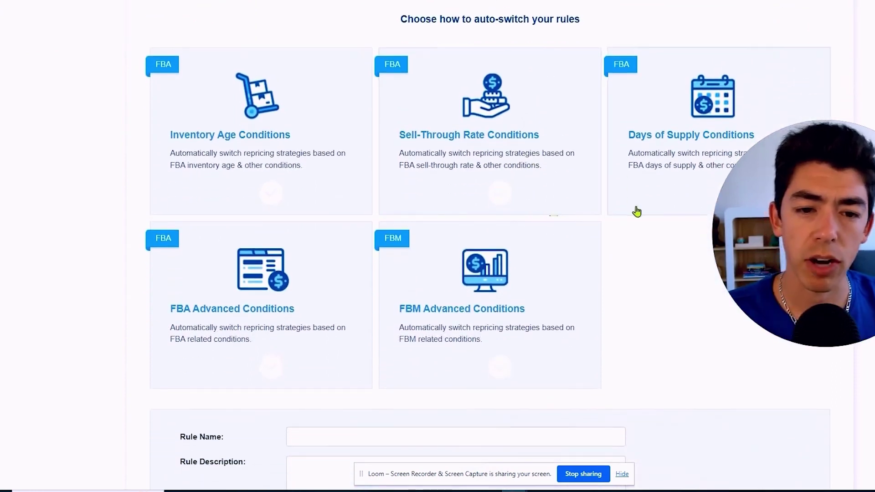
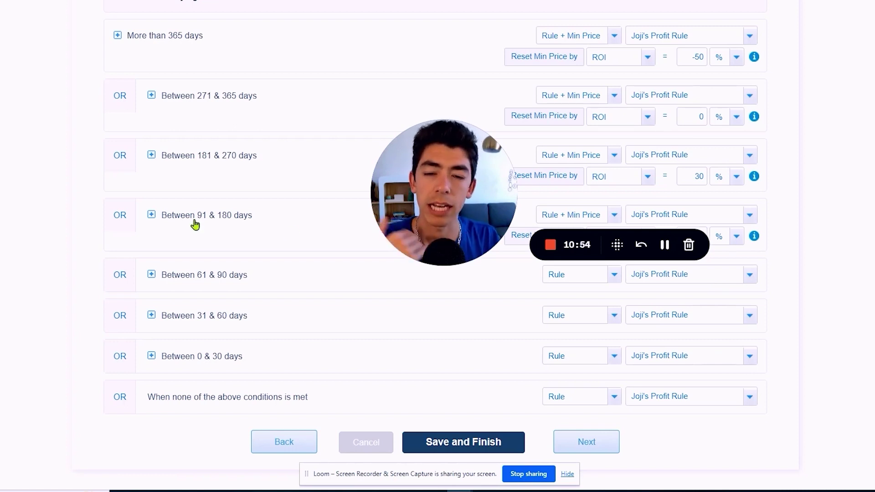
# Review the minimum-price ROI resets for each age range in the Inventory Age Conditions rule and save the rule
pyautogui.moveTo(395, 202); pyautogui.dragTo(302, 221)
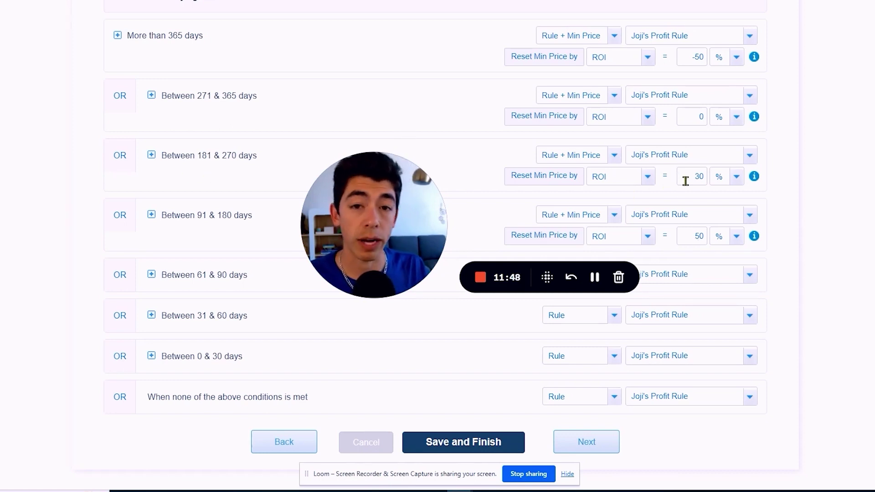
pyautogui.scroll(1, 601, 191)
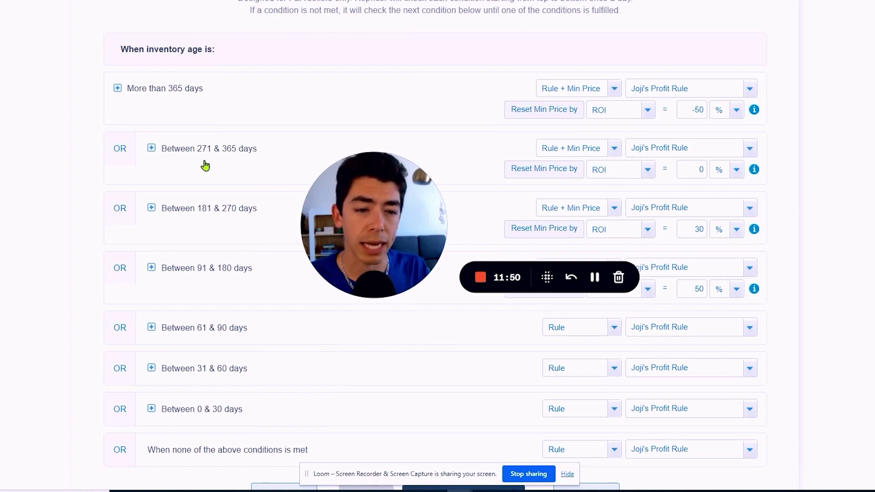
pyautogui.click(692, 172)
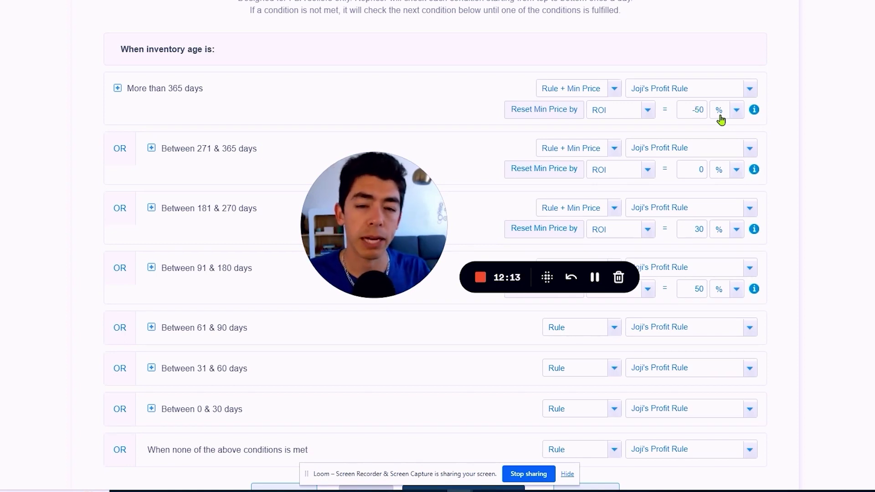
pyautogui.scroll(-2, 715, 135)
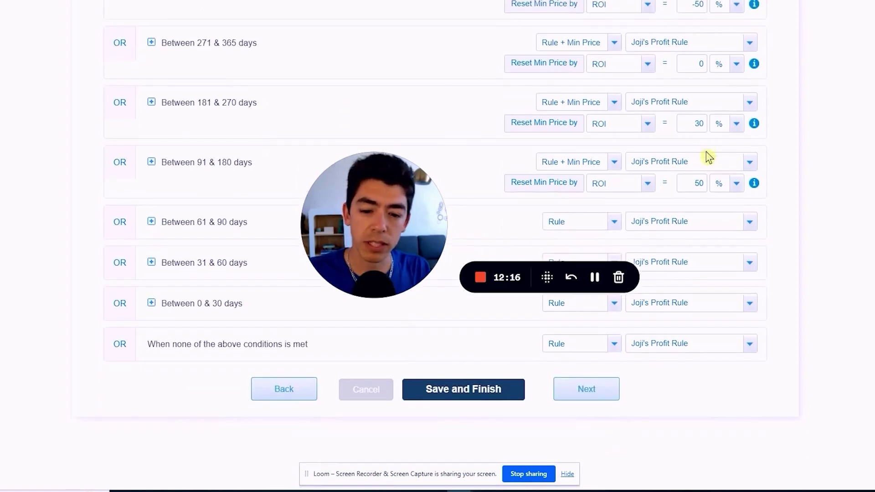
pyautogui.click(565, 390)
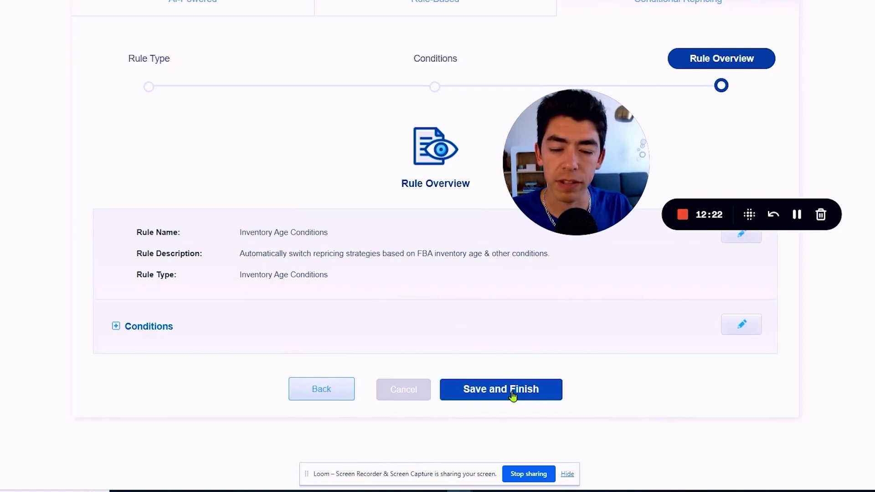
pyautogui.click(513, 395)
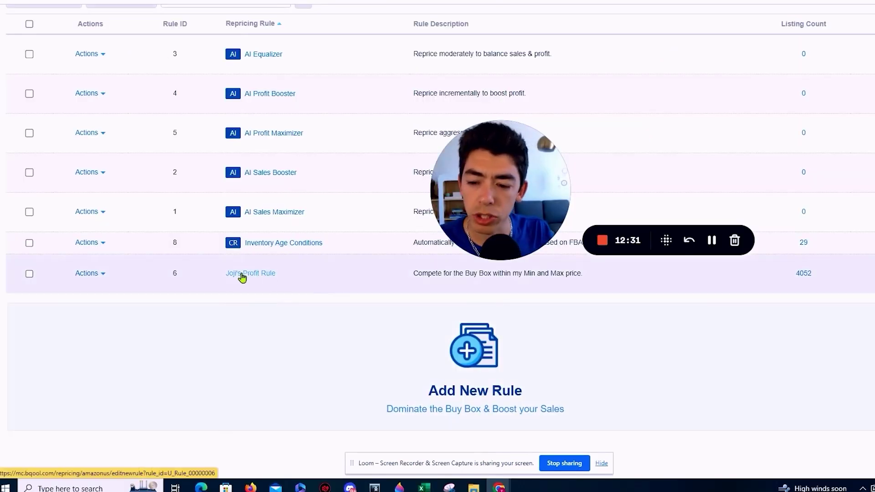
# Open the custom profit rule with rule ID 6 and go on to its competitor settings
pyautogui.click(244, 277)
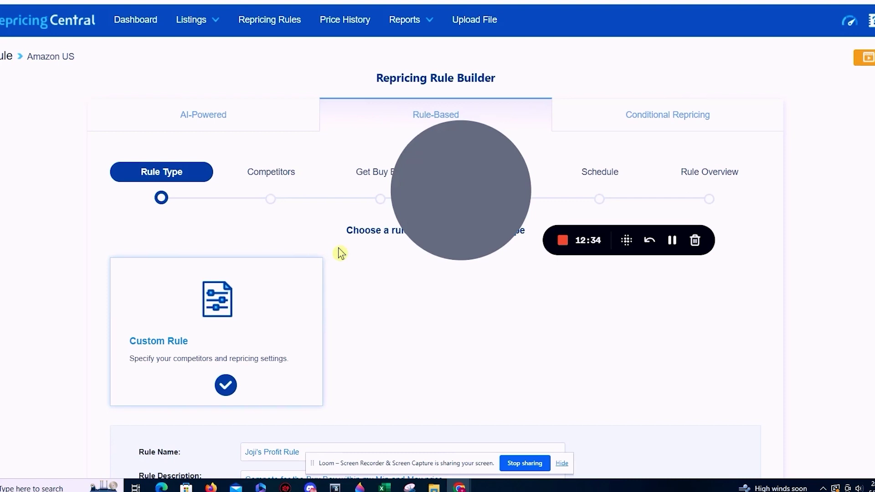
pyautogui.scroll(-1, 298, 424)
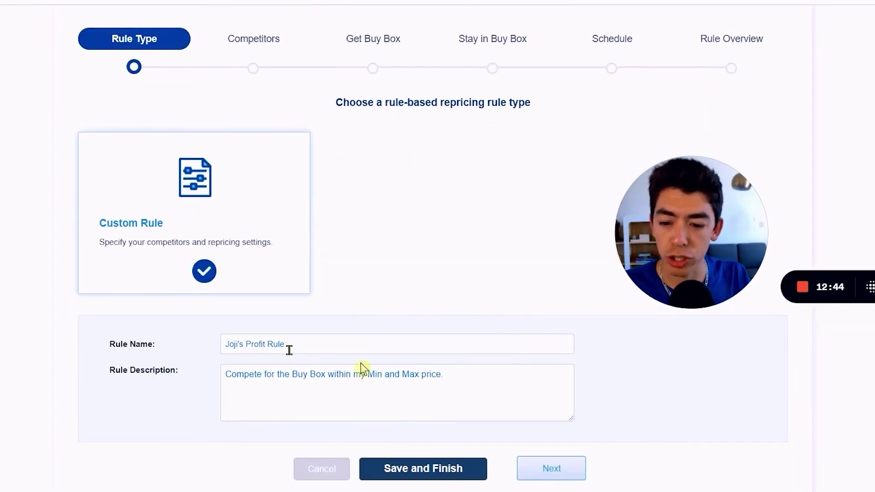
pyautogui.click(249, 388)
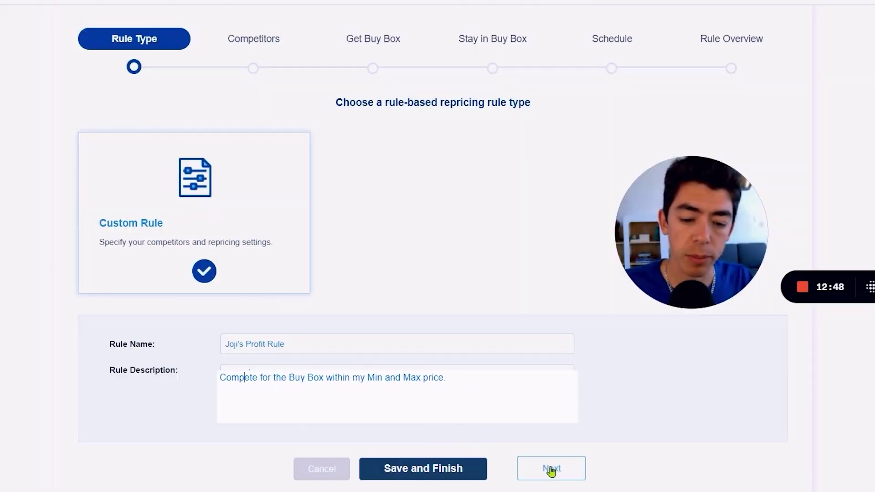
pyautogui.click(547, 469)
pyautogui.scroll(-6, 435, 415)
pyautogui.moveTo(686, 261); pyautogui.dragTo(501, 197)
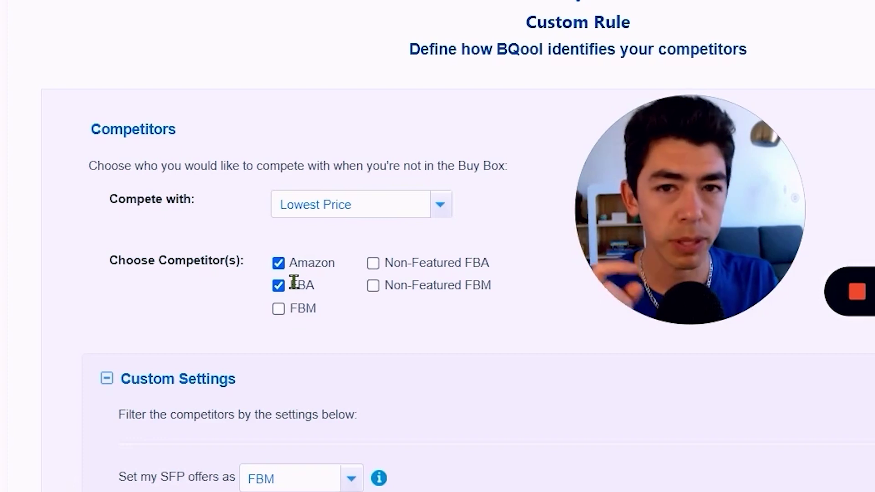
# Check which fulfilment types the custom settings offer for the seller's own and competitors' SFP offers
pyautogui.scroll(-7, 382, 318)
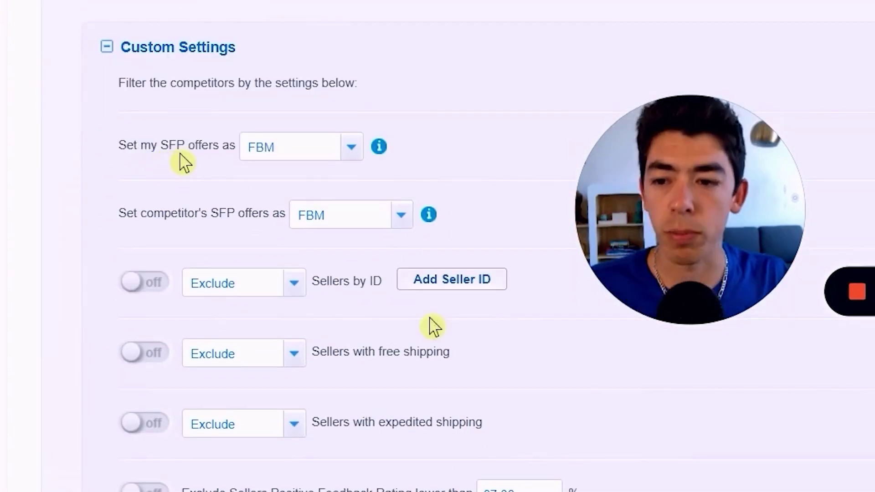
pyautogui.click(352, 155)
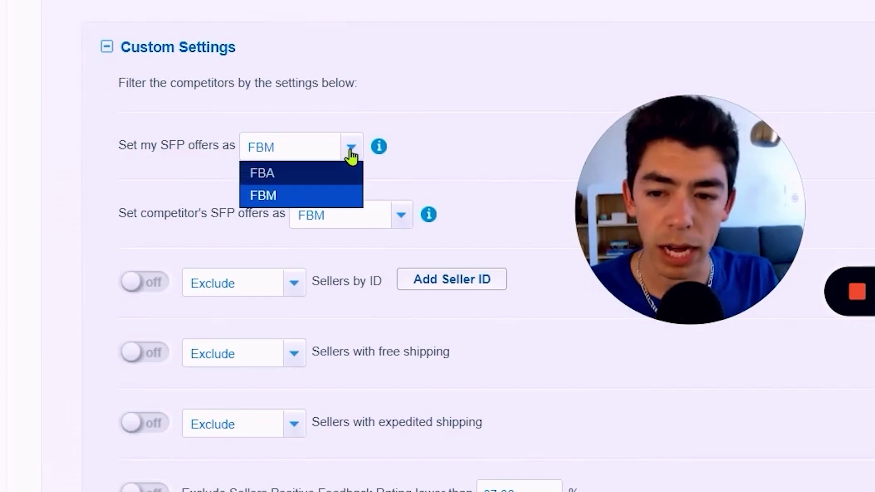
pyautogui.click(357, 153)
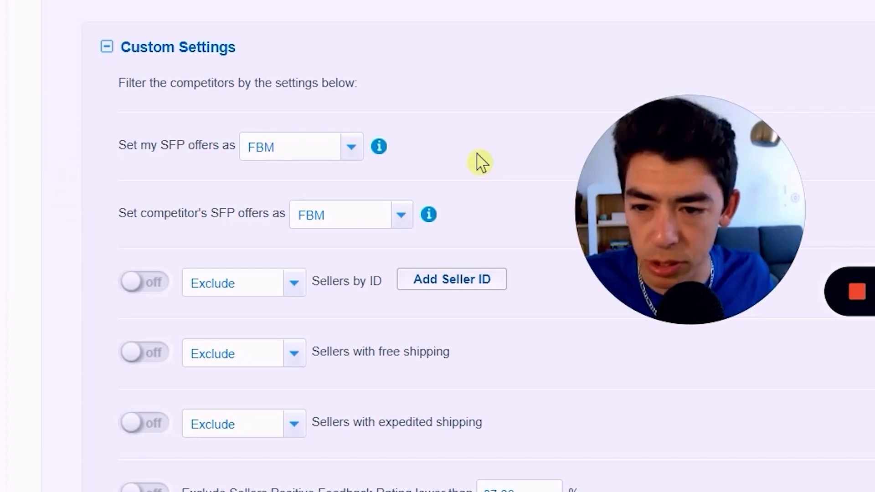
pyautogui.scroll(-2, 489, 165)
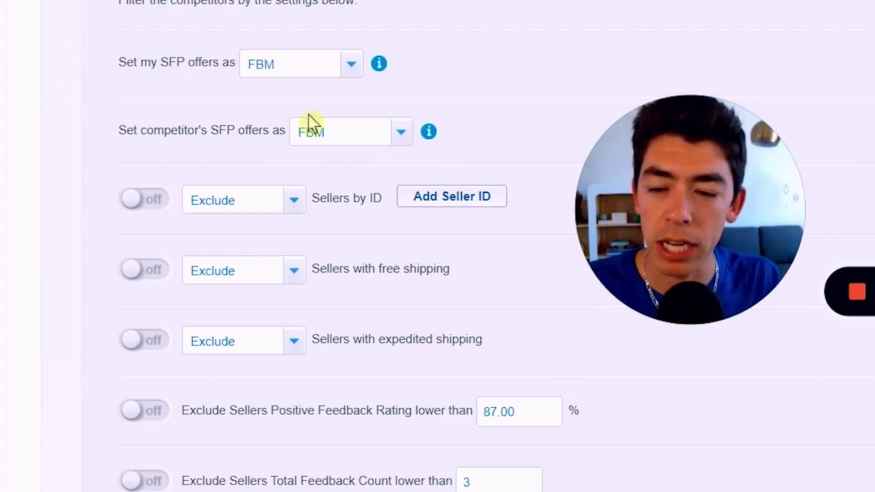
pyautogui.scroll(-2, 499, 177)
# Examine the competitor exclusion filters for seller ID, shipping, positive feedback rating and total feedback count
pyautogui.scroll(-2, 504, 185)
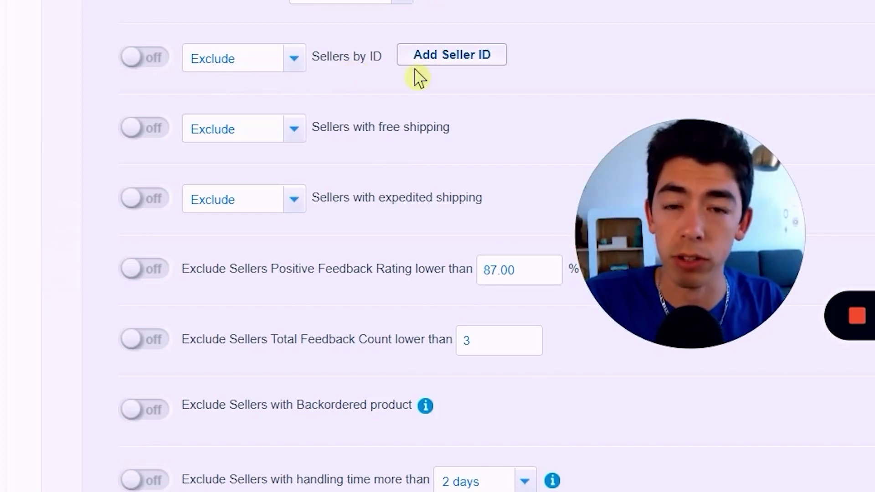
pyautogui.scroll(-2, 534, 161)
pyautogui.scroll(-1, 533, 160)
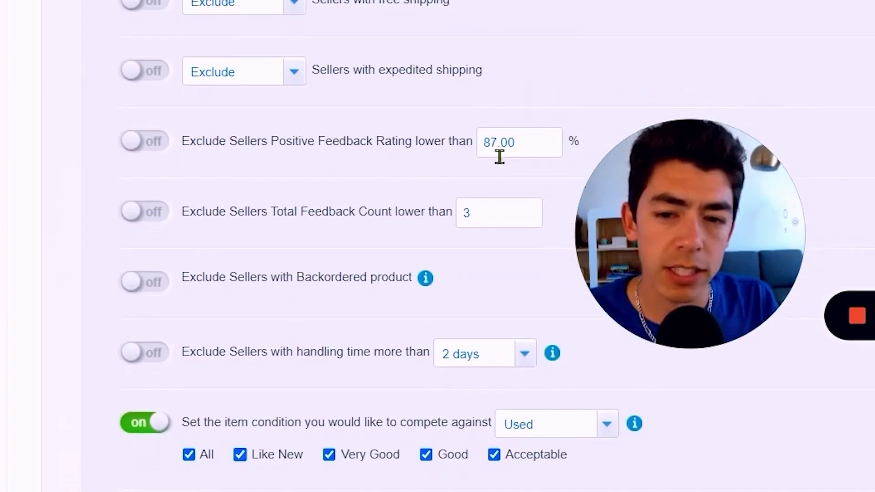
pyautogui.doubleClick(514, 154)
pyautogui.click(565, 180)
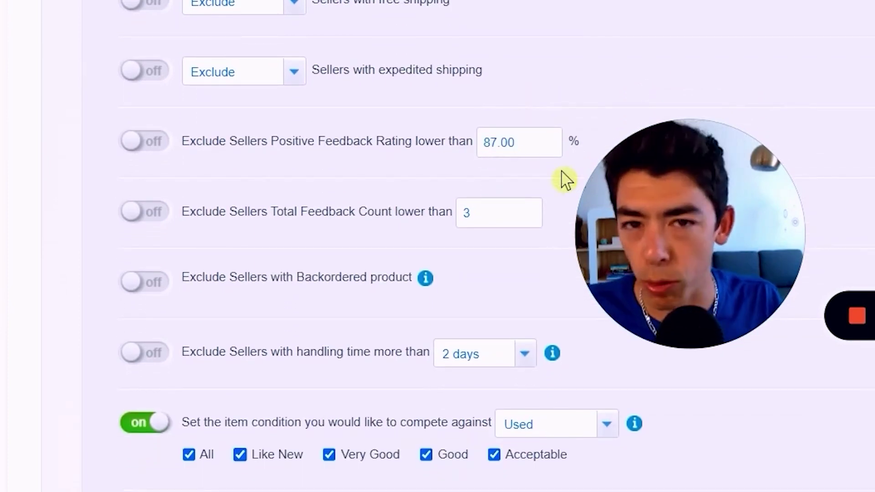
pyautogui.click(483, 222)
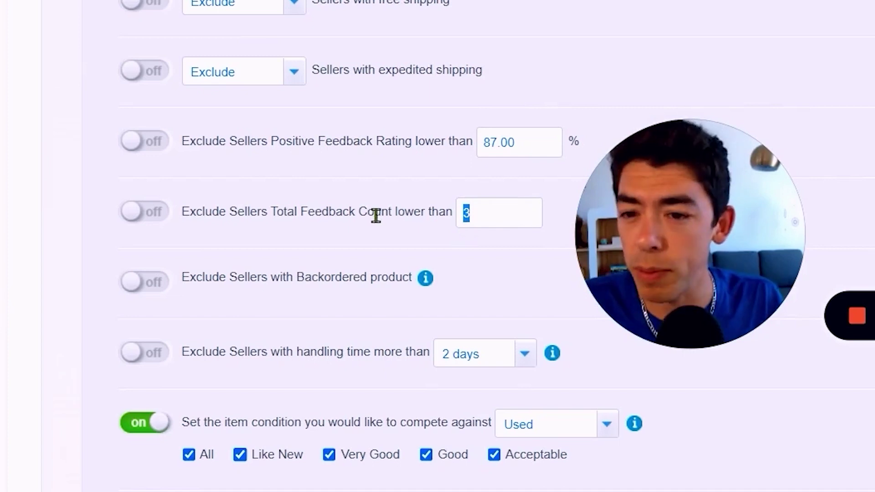
pyautogui.scroll(2, 173, 221)
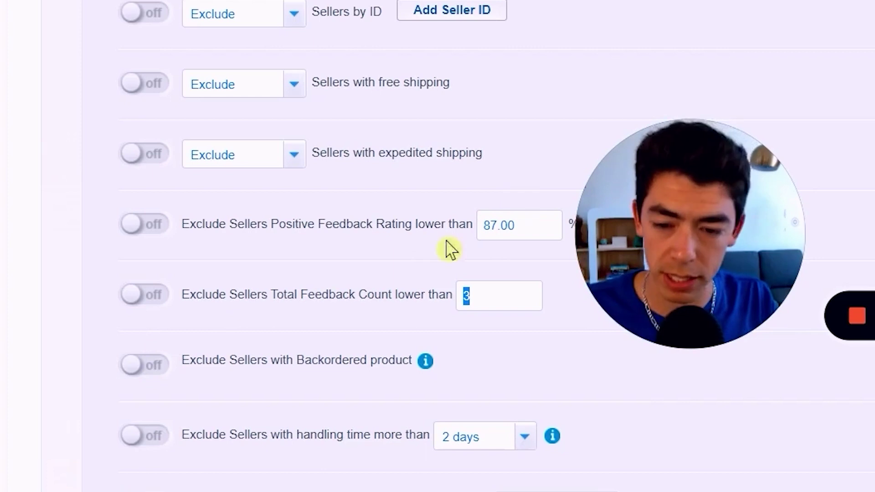
pyautogui.scroll(-2, 463, 227)
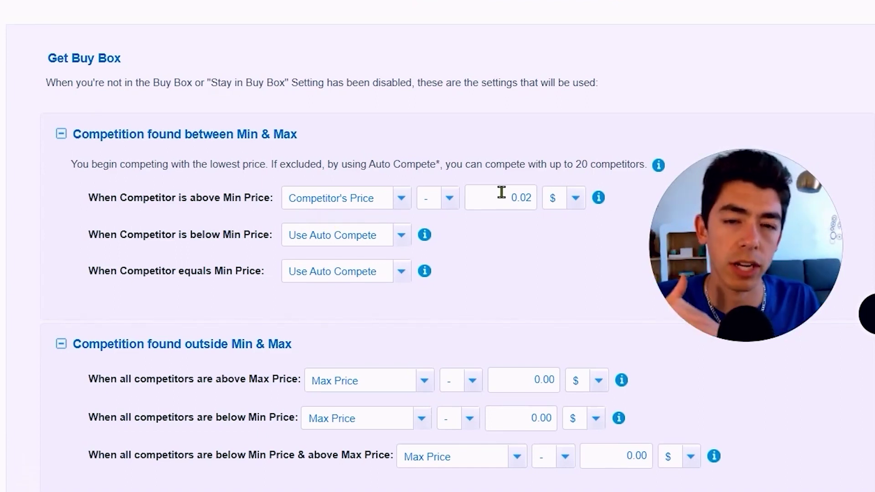
# Examine the Get Buy Box settings for competition between minimum and maximum price, including the Auto Compete explanation for competitors below minimum
pyautogui.doubleClick(520, 198)
pyautogui.click(549, 235)
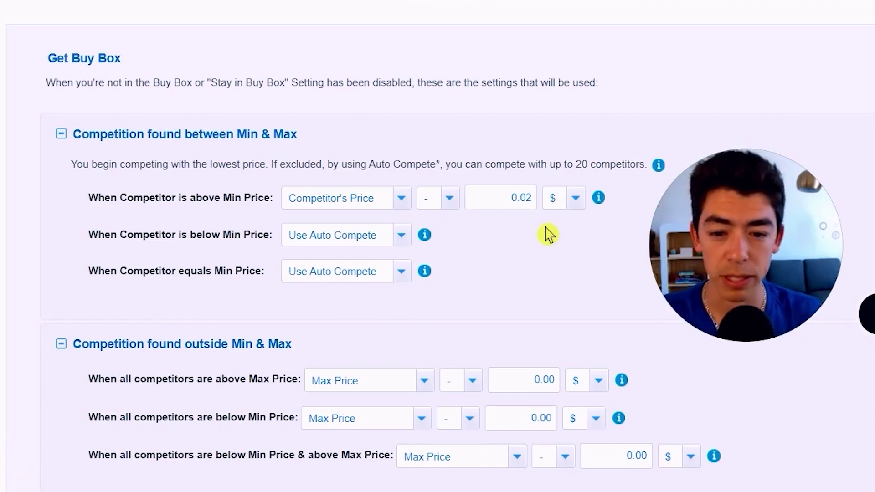
pyautogui.moveTo(513, 201); pyautogui.dragTo(528, 201)
pyautogui.click(551, 243)
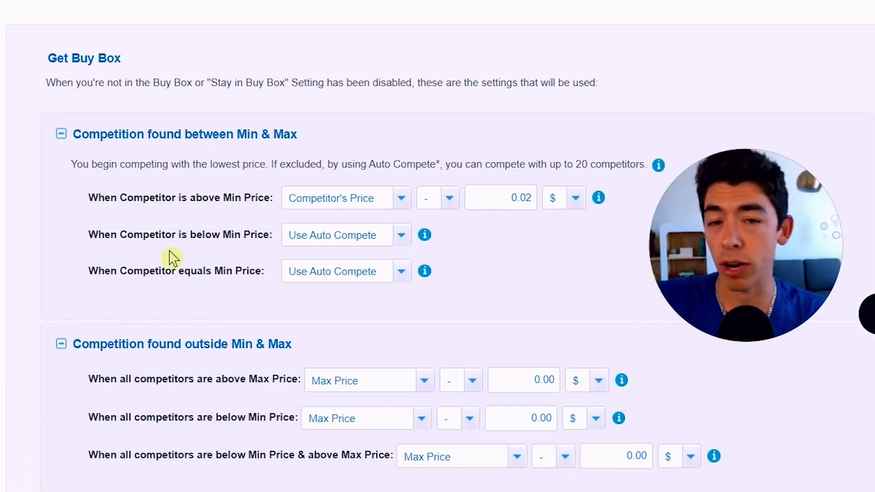
pyautogui.moveTo(426, 242)
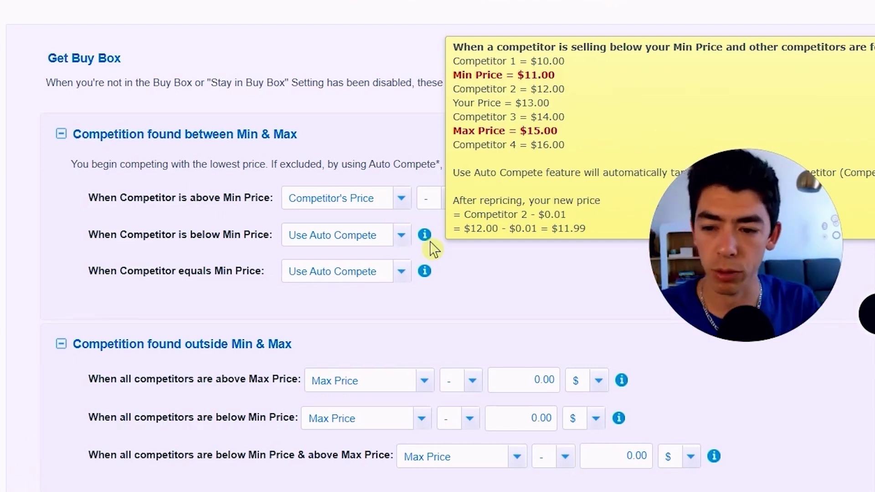
pyautogui.scroll(-2, 405, 314)
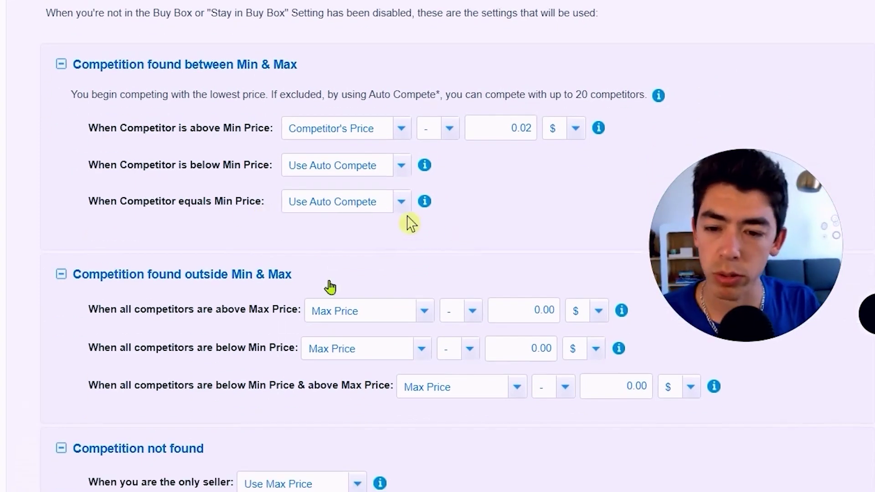
# Examine the pricing settings for competition outside the minimum and maximum price, especially when all competitors are below the minimum
pyautogui.scroll(-5, 409, 221)
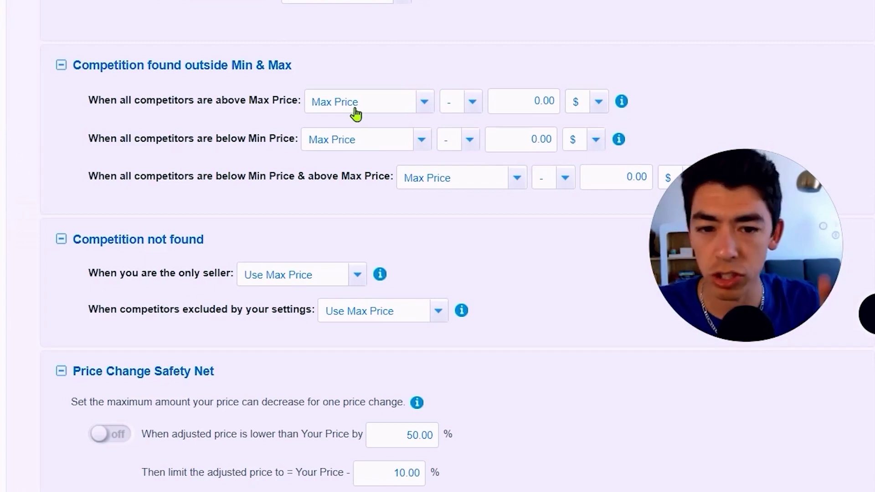
pyautogui.moveTo(231, 138); pyautogui.dragTo(132, 139)
pyautogui.click(283, 139)
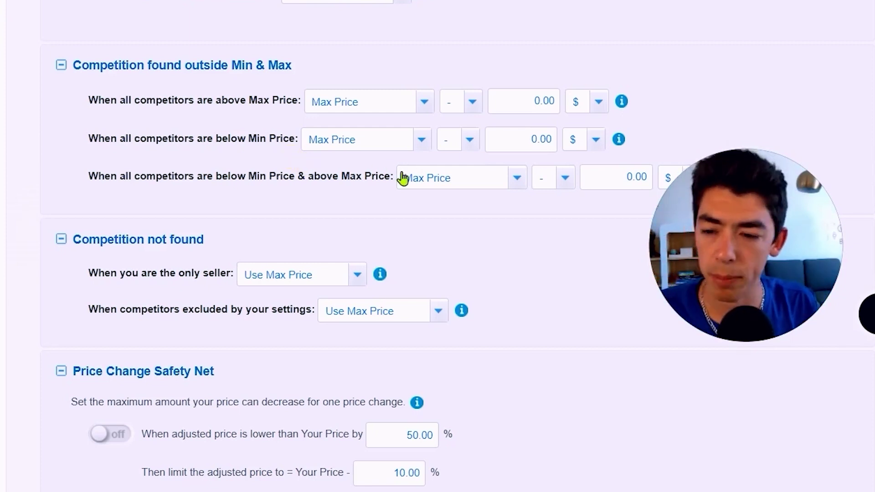
# Check which pricing options the Competition not found settings offer when you are the only seller
pyautogui.scroll(-2, 403, 180)
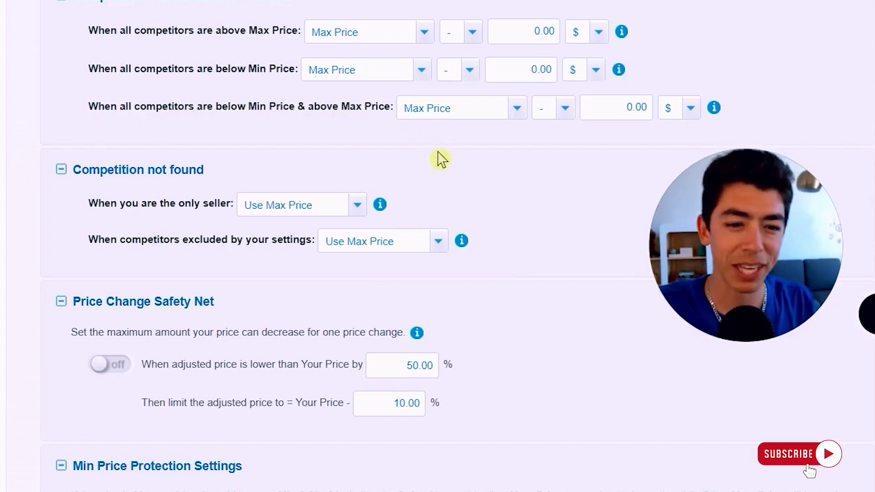
pyautogui.scroll(-2, 410, 161)
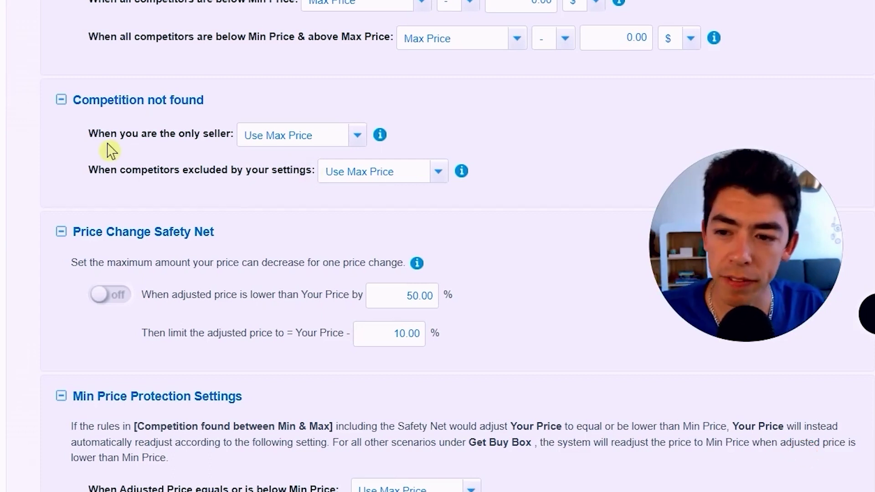
pyautogui.click(354, 144)
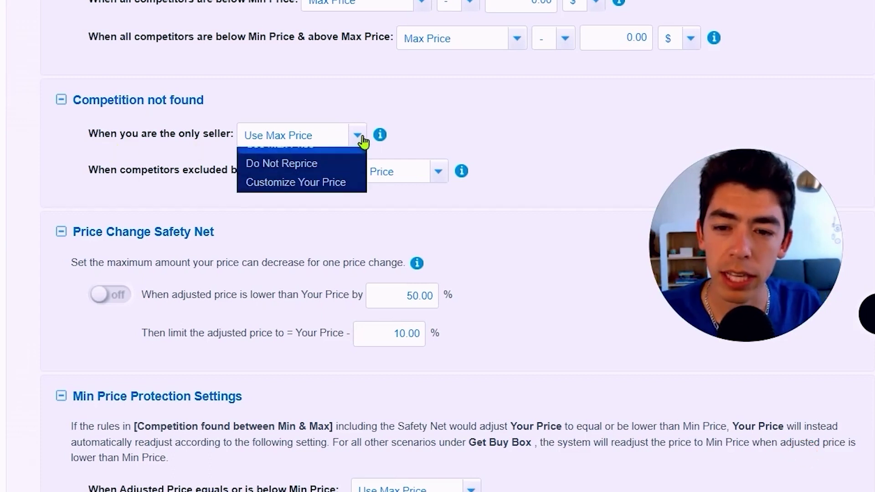
pyautogui.click(440, 133)
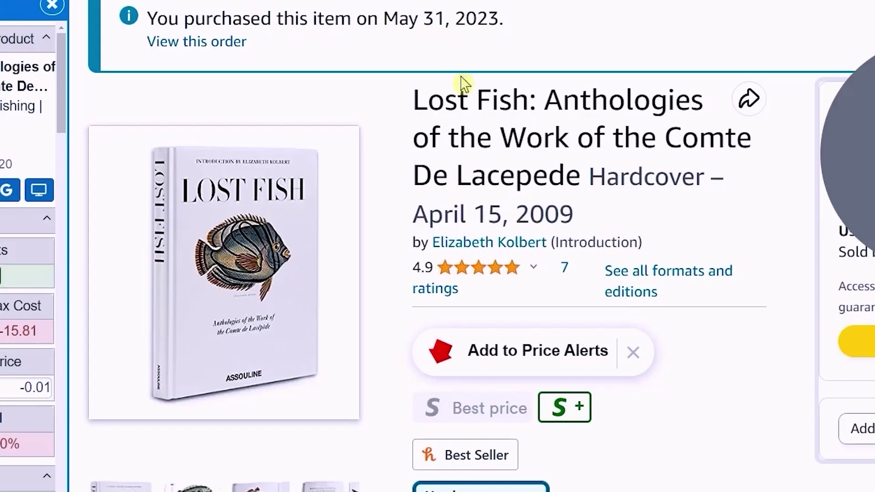
# Switch to the Amazon listing for the Lost Fish book and look over its product details
pyautogui.scroll(3, 460, 84)
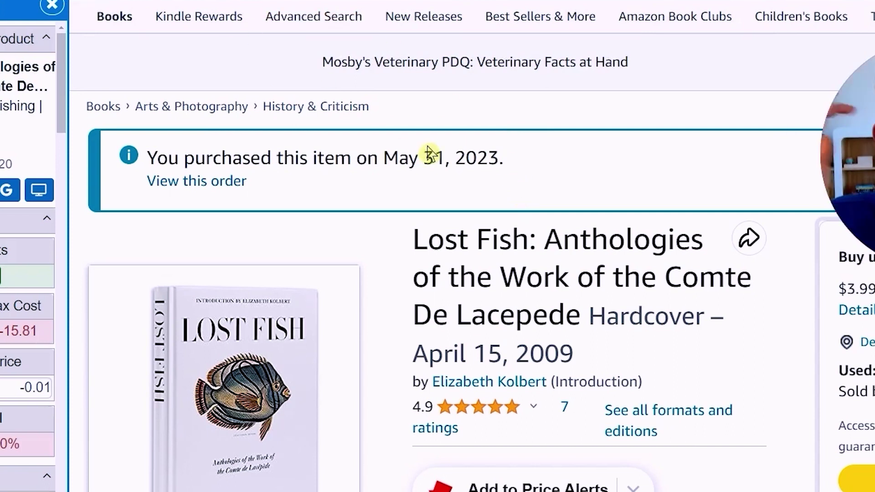
pyautogui.scroll(-1, 428, 149)
pyautogui.scroll(-4, 428, 149)
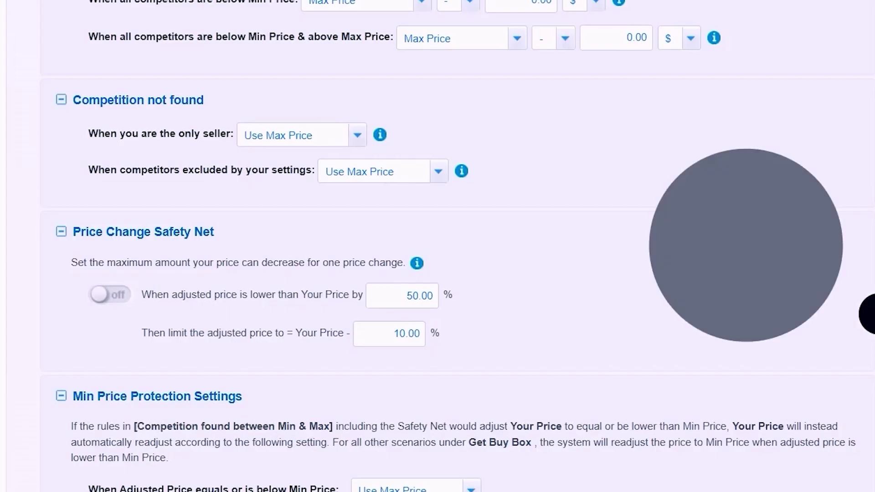
# Return to BQool's rule builder and check the pricing options for when competitors are excluded by your settings
pyautogui.scroll(-2, 424, 200)
pyautogui.scroll(2, 437, 206)
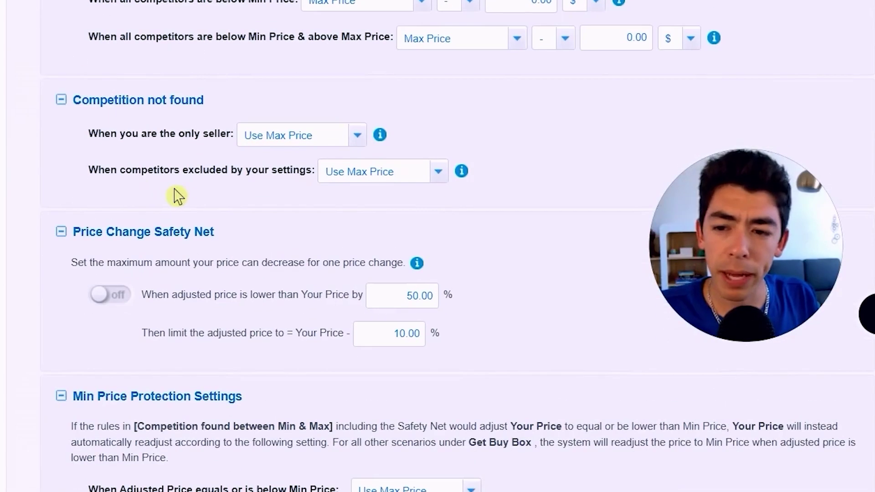
pyautogui.click(396, 177)
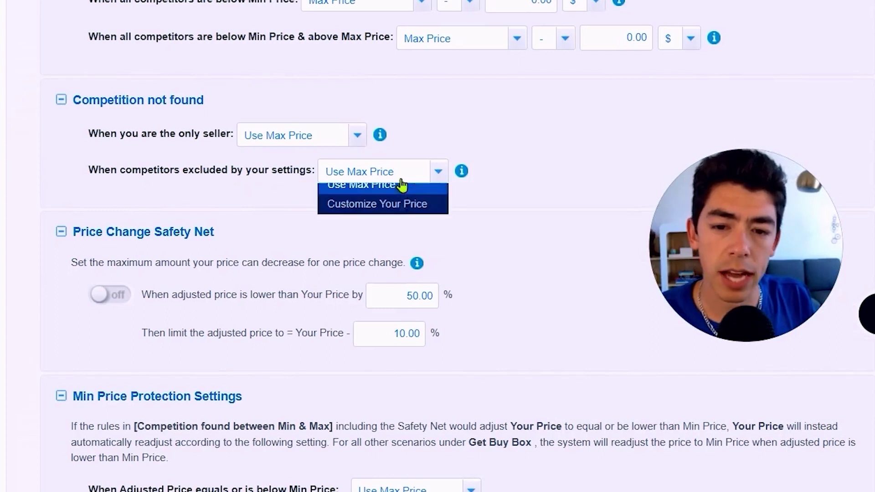
pyautogui.click(532, 179)
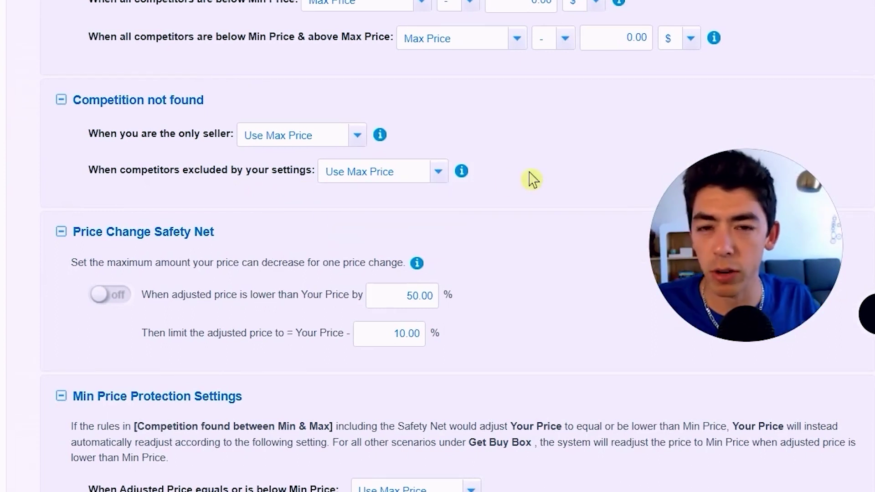
# Examine the Price Change Safety Net, including its on/off switch and the percentage limit on the adjusted price
pyautogui.scroll(-2, 532, 179)
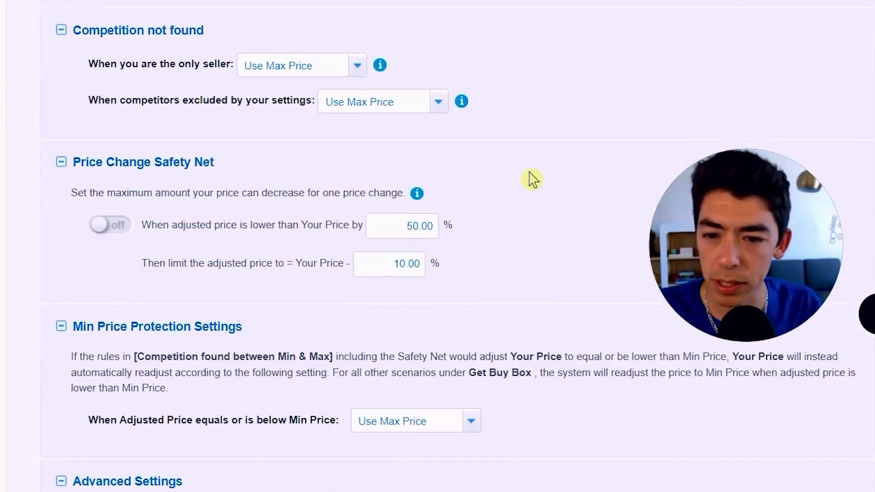
pyautogui.scroll(-2, 532, 179)
pyautogui.moveTo(76, 95); pyautogui.dragTo(194, 94)
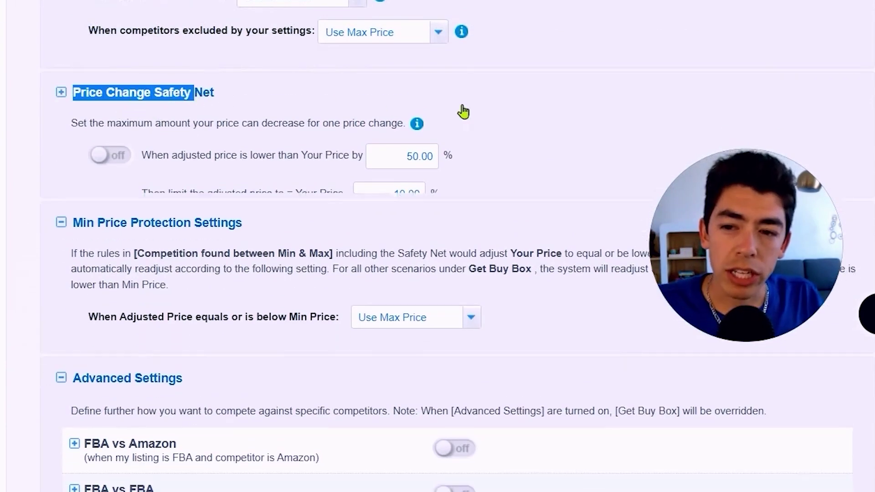
pyautogui.click(340, 109)
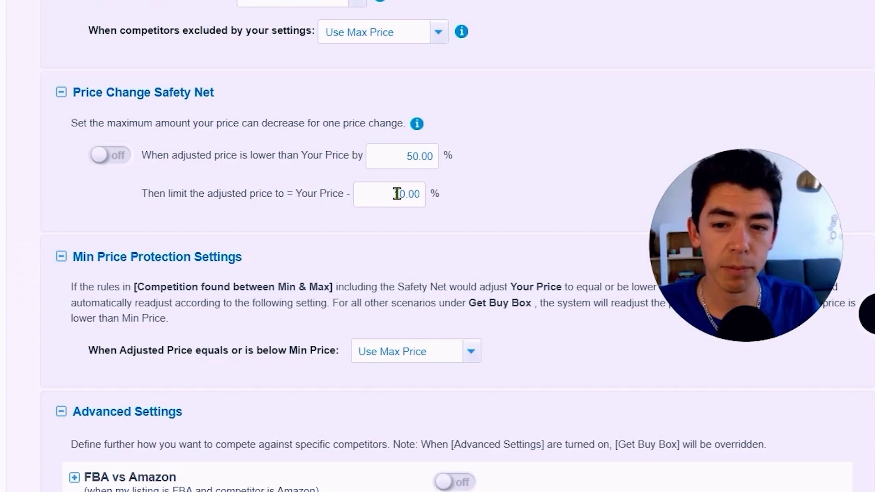
pyautogui.moveTo(389, 195); pyautogui.dragTo(424, 196)
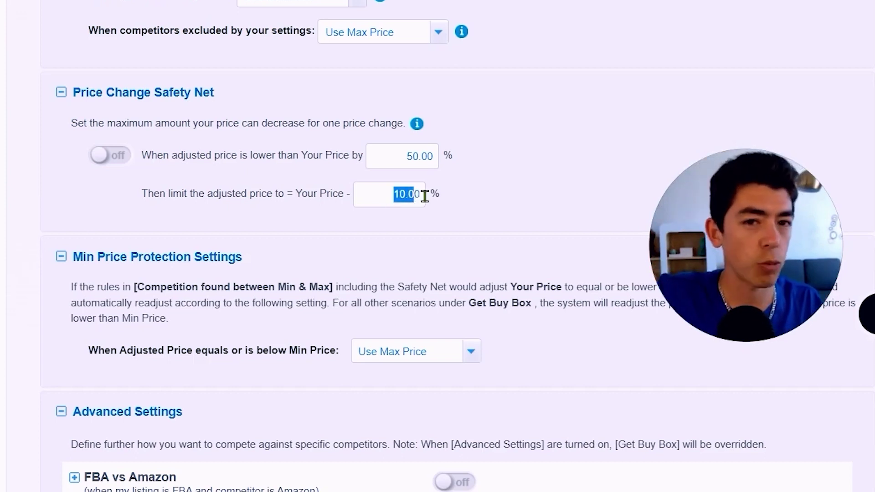
pyautogui.click(419, 220)
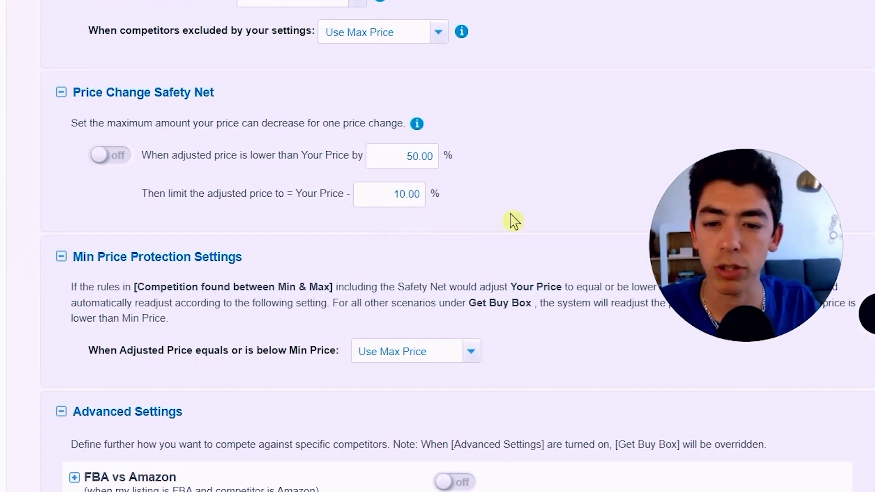
pyautogui.click(105, 157)
pyautogui.click(104, 157)
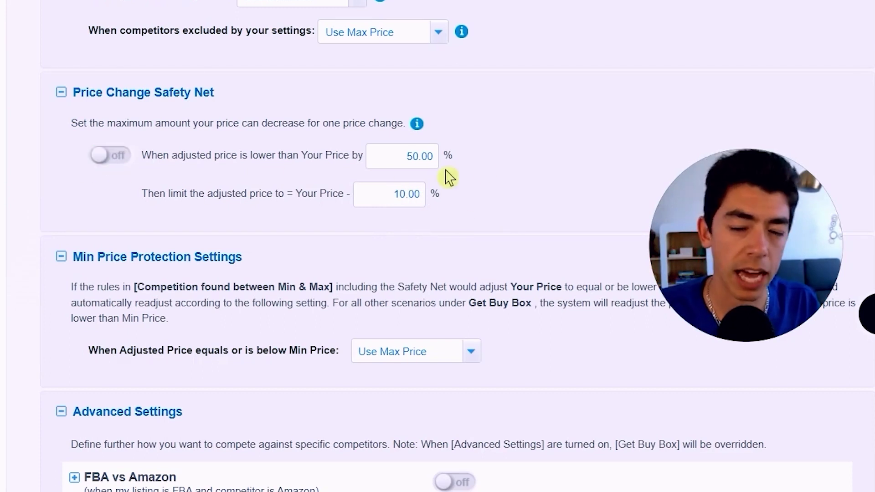
# Check the Min Price Protection option for when the adjusted price equals or is below the minimum price
pyautogui.scroll(-3, 501, 170)
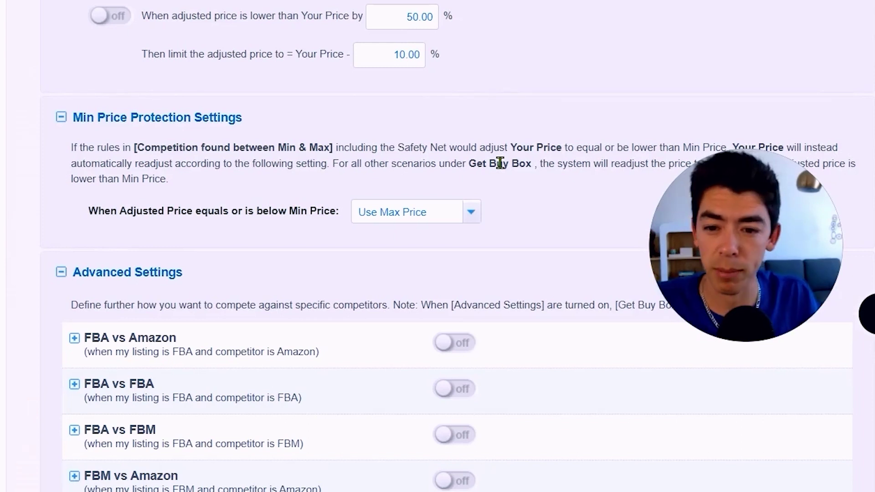
pyautogui.scroll(-2, 183, 159)
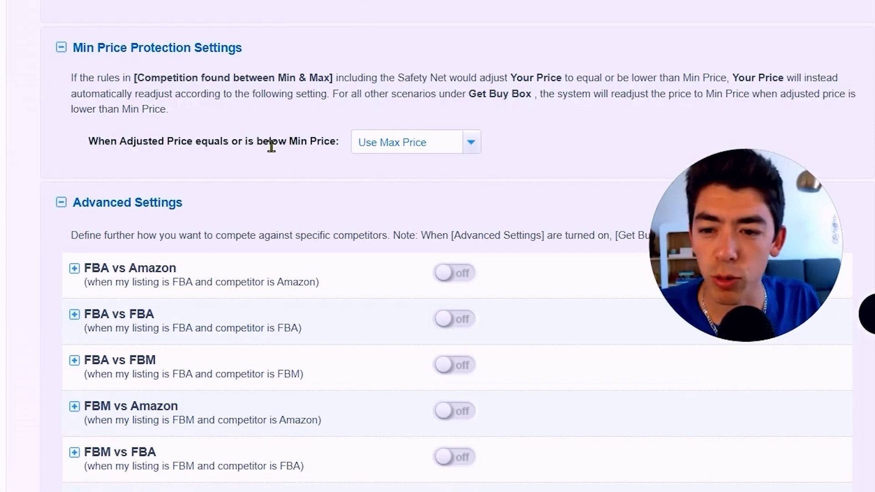
pyautogui.click(445, 146)
pyautogui.click(445, 147)
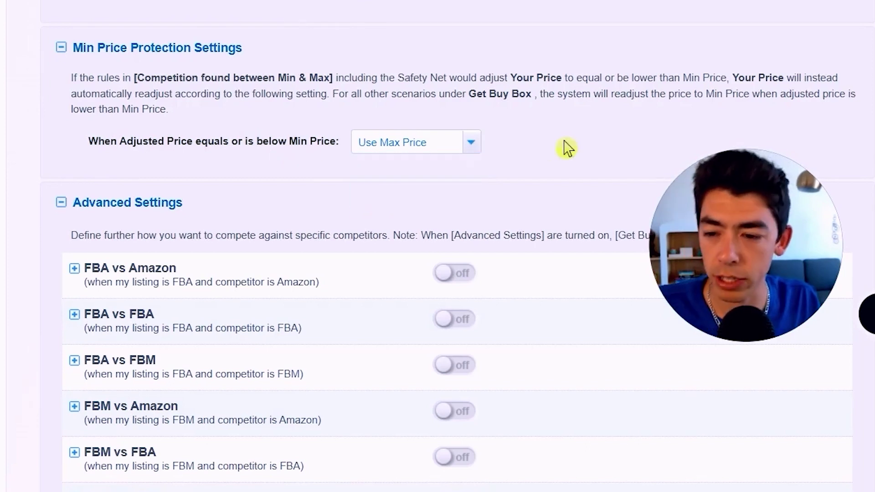
# Continue past the Advanced Settings to the Stay in Buy Box stage and examine its available Buy Box Settings options
pyautogui.scroll(-2, 567, 146)
pyautogui.scroll(-1, 567, 148)
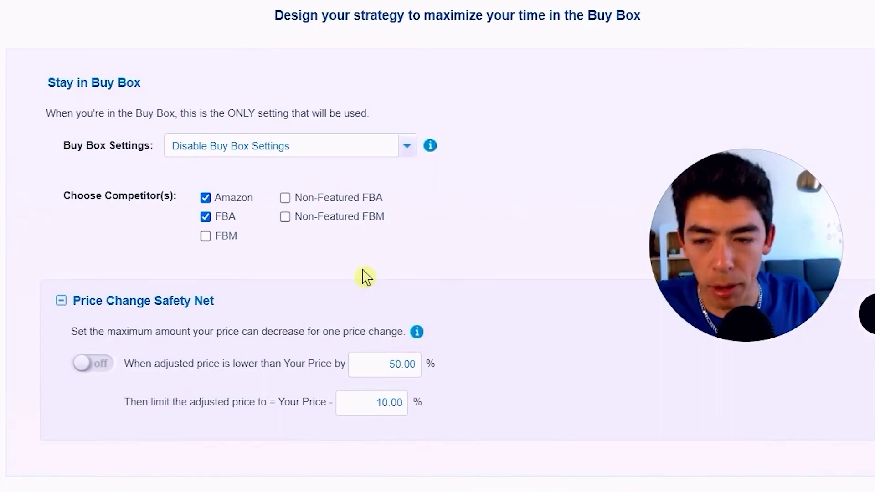
pyautogui.moveTo(47, 113); pyautogui.dragTo(175, 114)
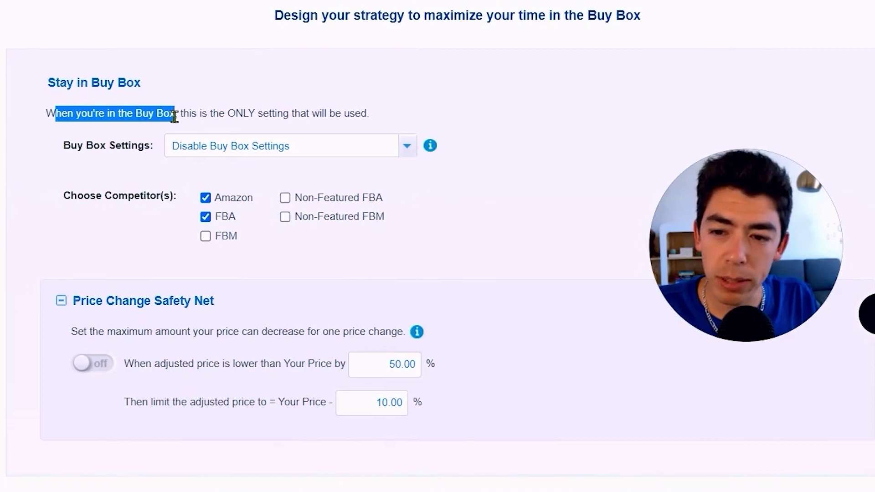
pyautogui.click(218, 117)
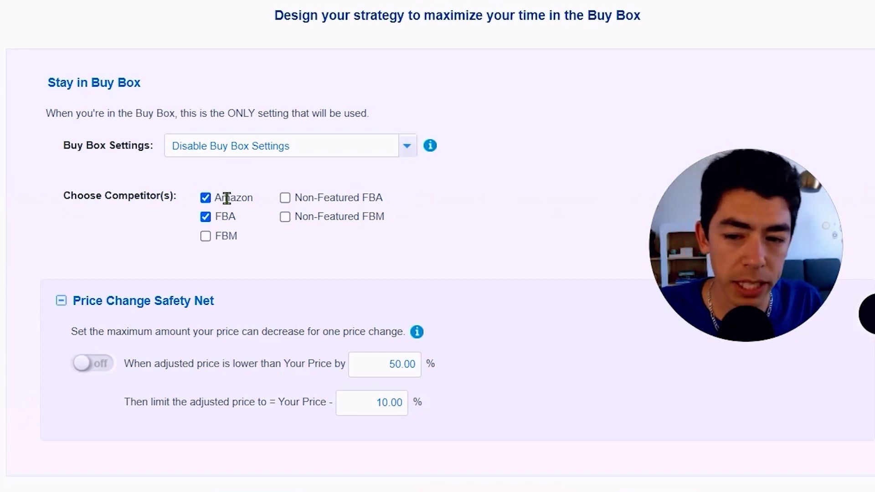
pyautogui.click(282, 152)
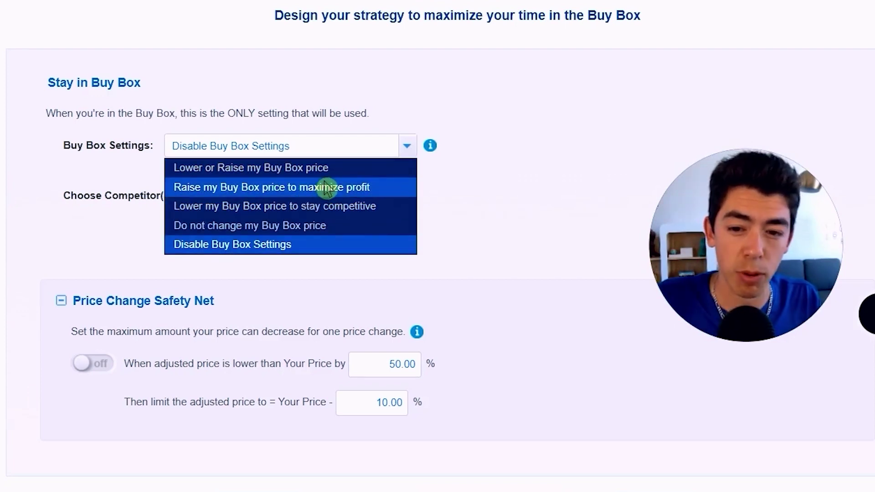
pyautogui.click(518, 186)
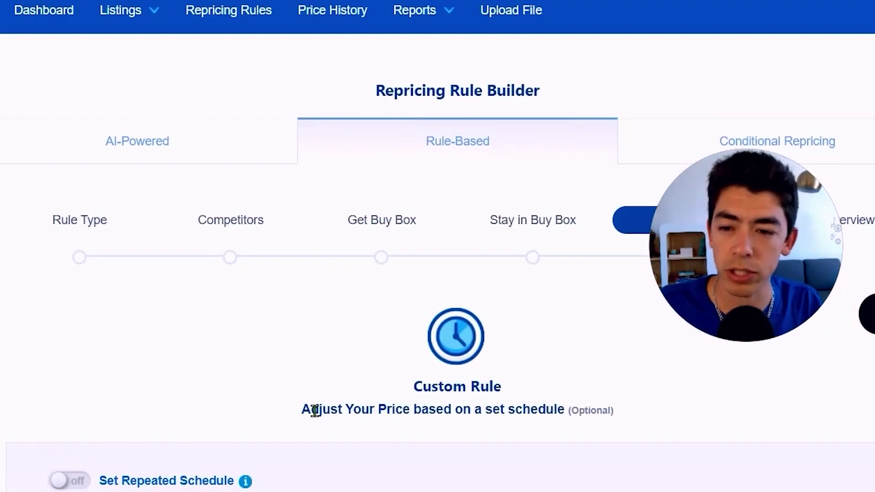
# Examine the optional price schedules, turning on the repeated schedule to view its pause, enable and repeat-day settings
pyautogui.scroll(-3, 388, 391)
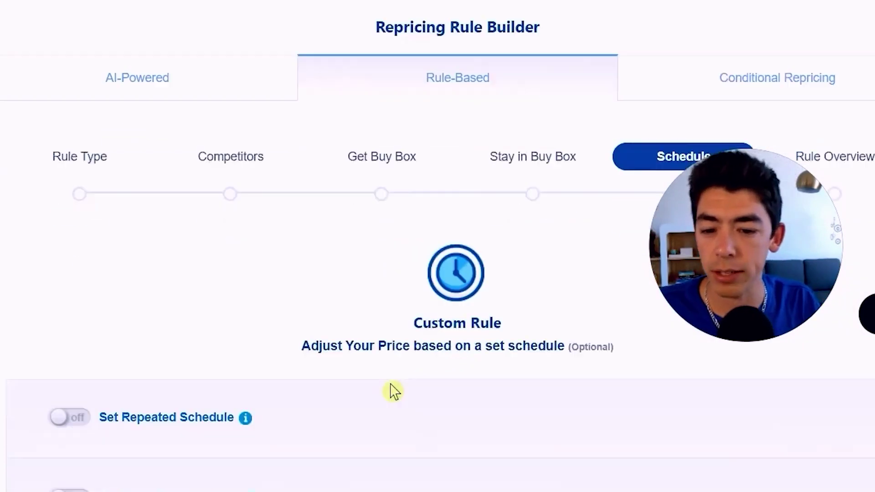
pyautogui.scroll(-3, 460, 324)
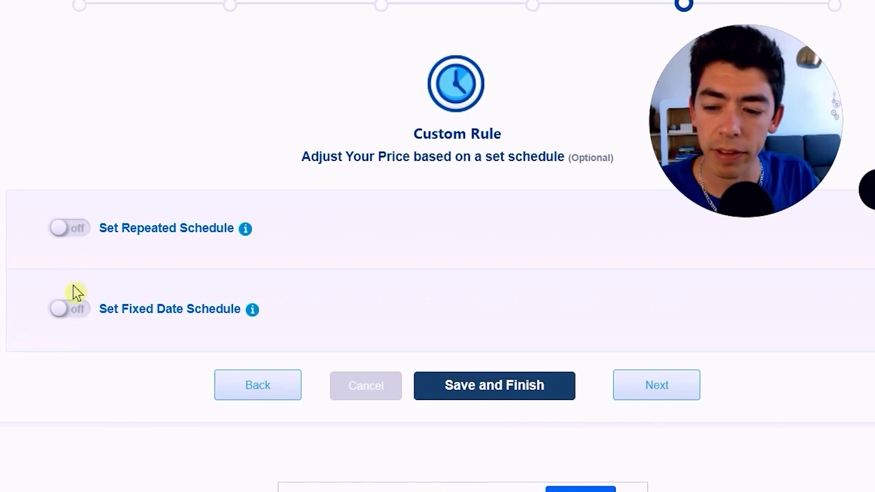
pyautogui.click(71, 240)
pyautogui.scroll(-3, 362, 251)
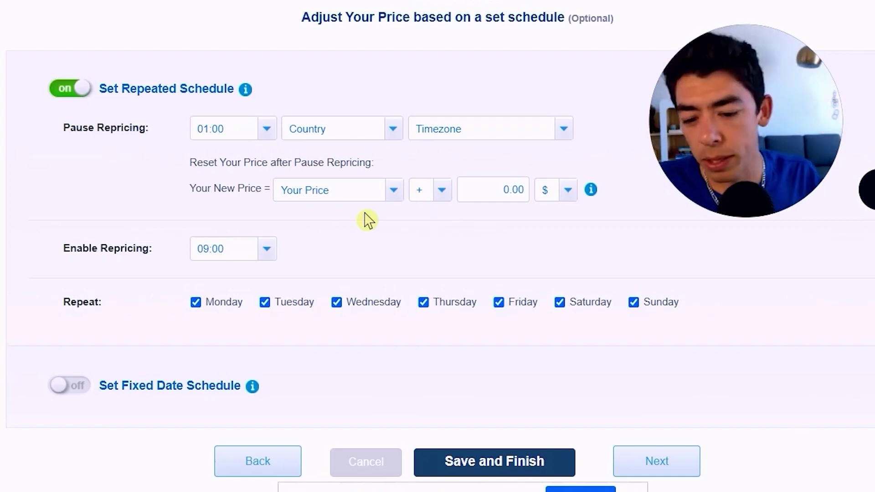
pyautogui.scroll(-2, 369, 220)
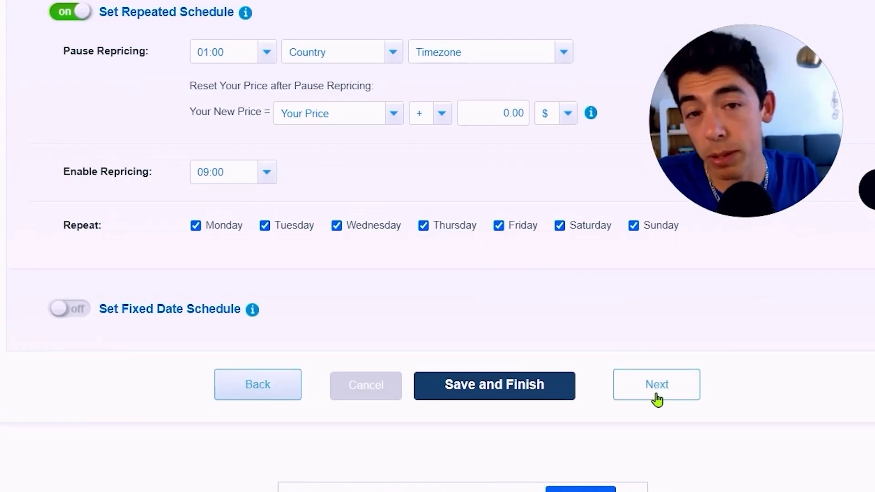
# Turn the repeated schedule back off, then save and finish the custom rule from its overview
pyautogui.click(656, 399)
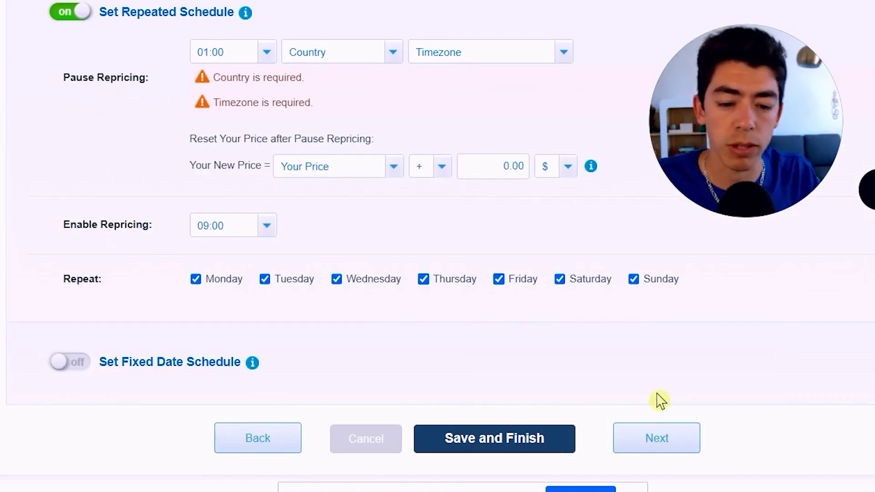
pyautogui.click(64, 13)
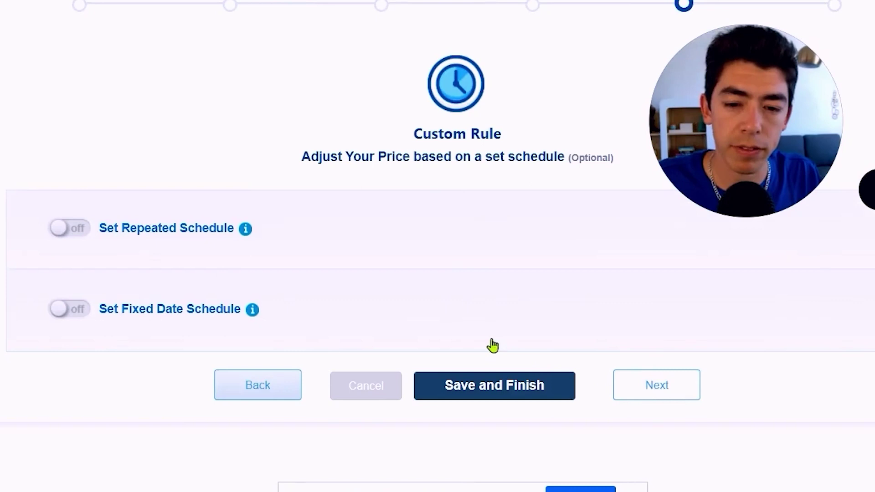
pyautogui.click(493, 376)
pyautogui.scroll(-7, 268, 233)
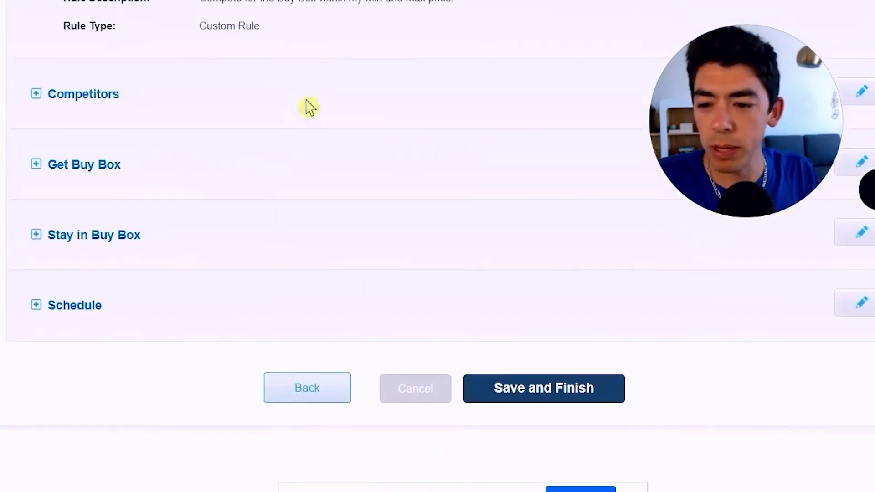
pyautogui.click(601, 387)
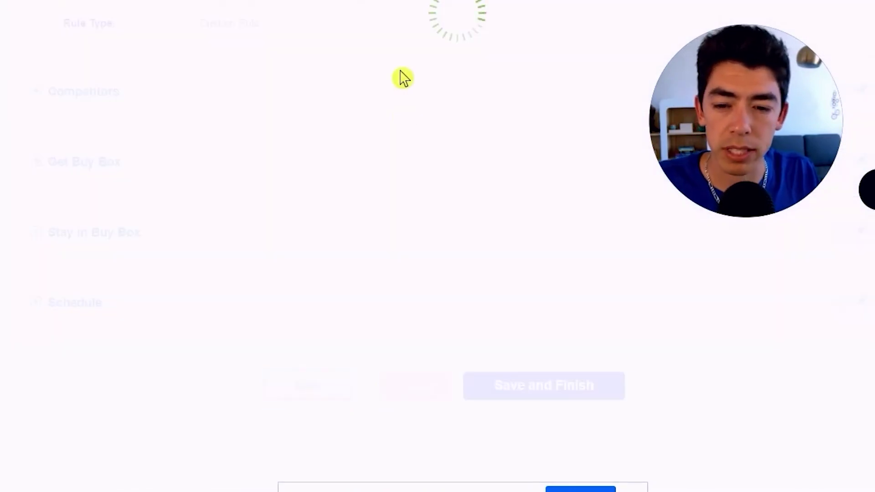
# Examine the listing counts of the Inventory Age Conditions rule and the custom profit rule in the repricing rules list
pyautogui.scroll(-2, 474, 232)
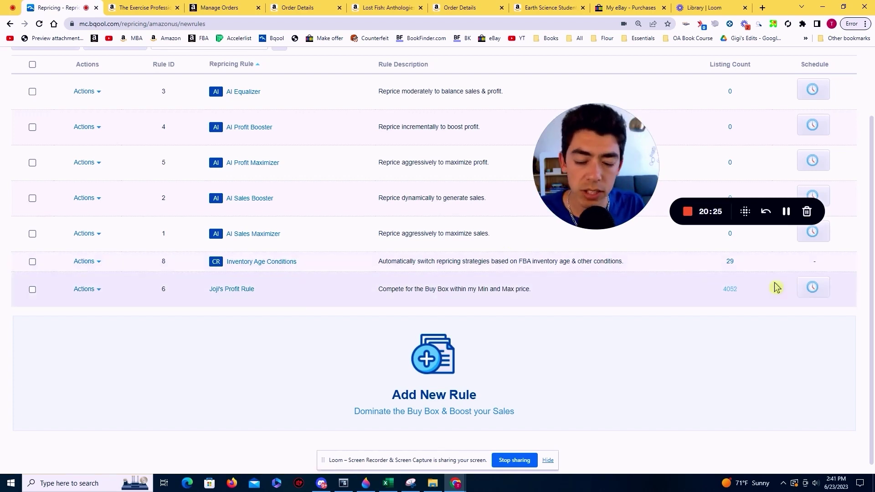
pyautogui.doubleClick(729, 262)
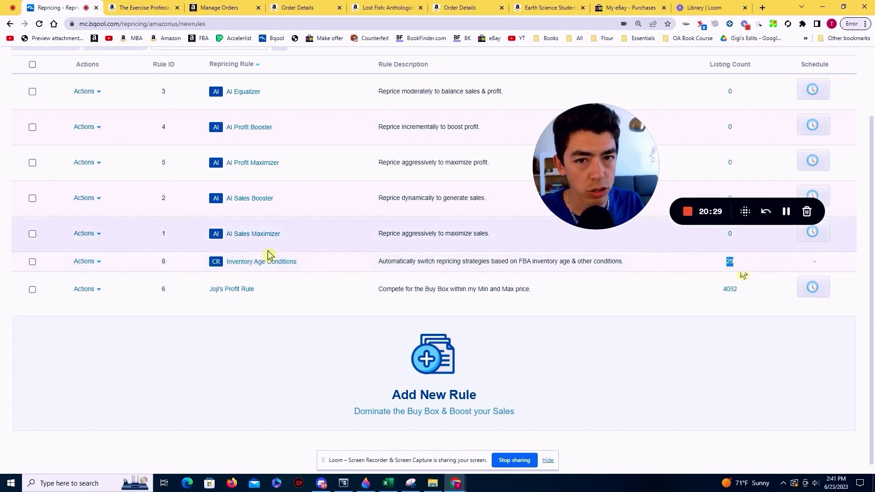
pyautogui.scroll(2, 287, 254)
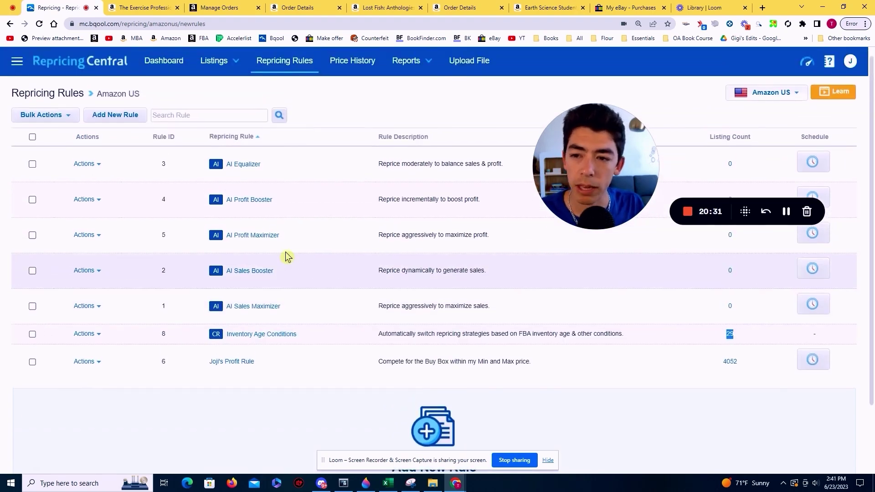